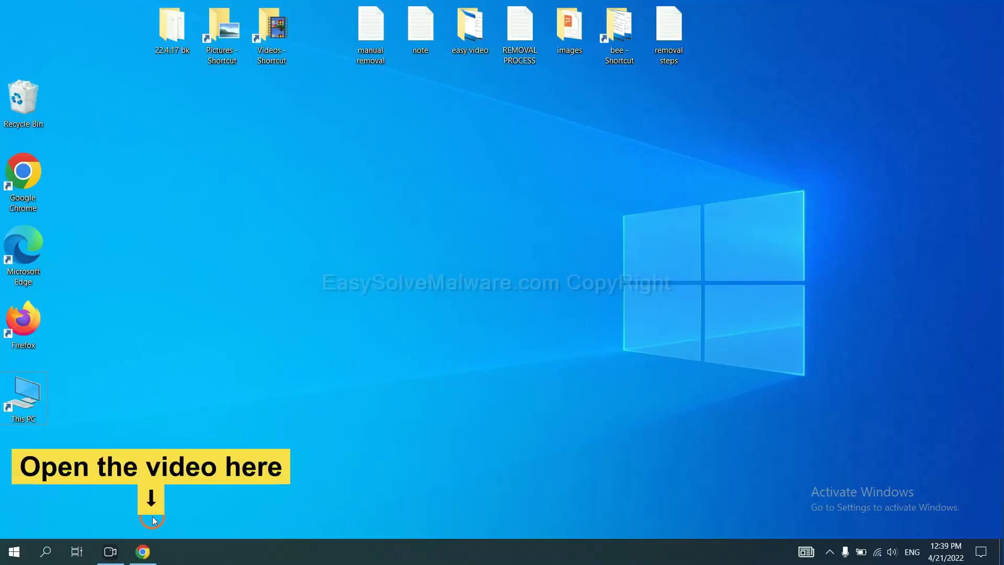
Step: Open the easysolvemalware.com guide from the video description in Chrome and download SpyHunter for Windows
click(153, 552)
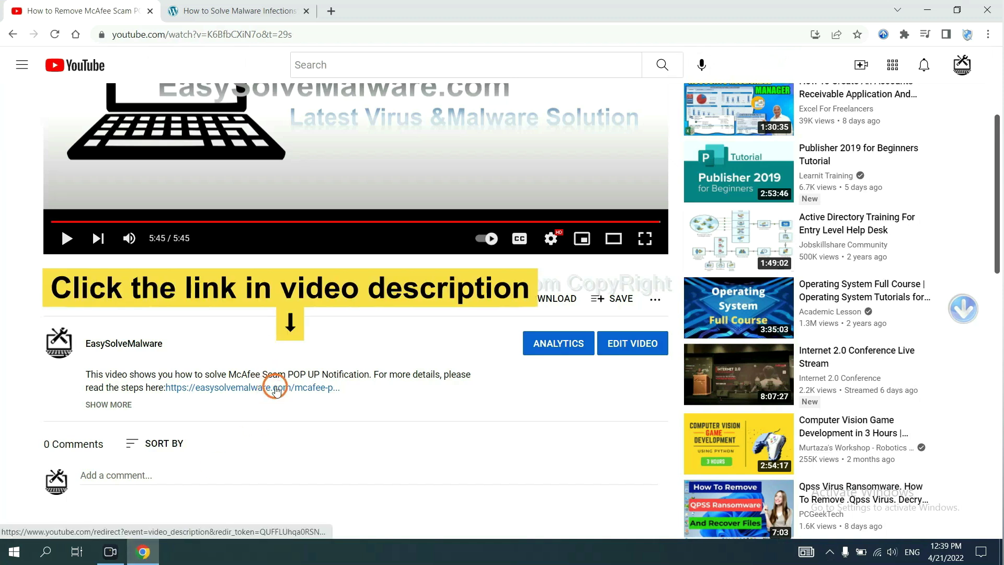
click(275, 389)
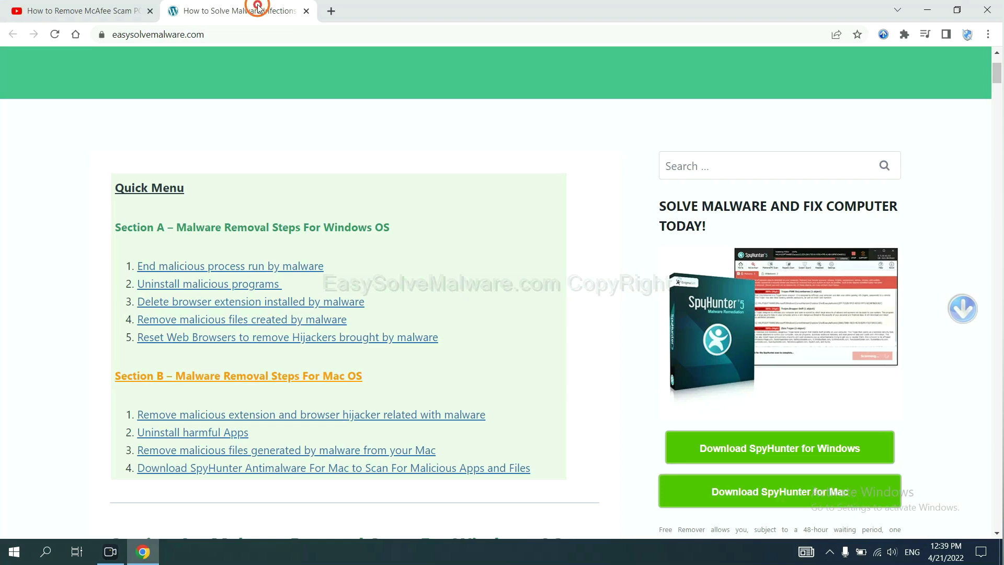
scroll(995, 269, down, 4)
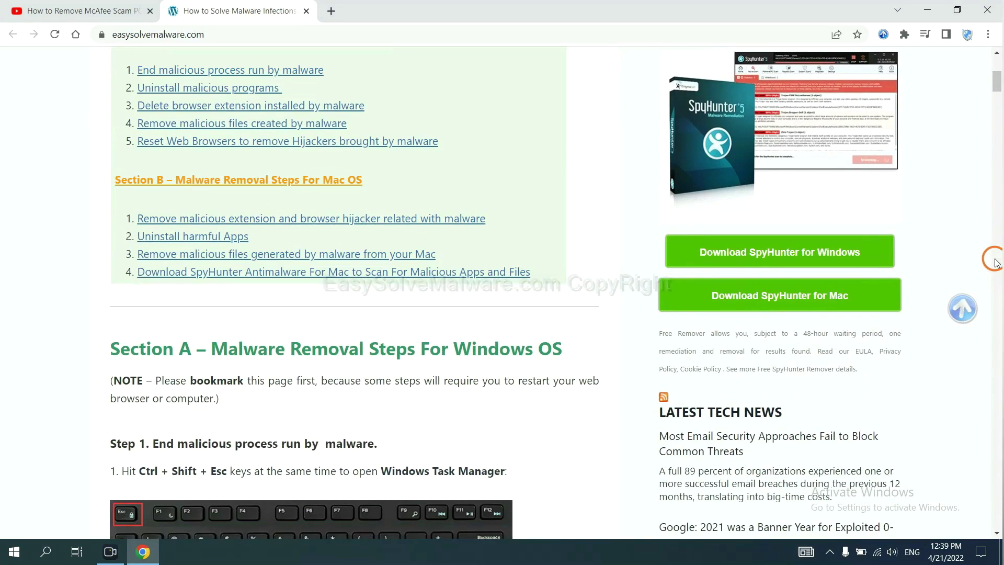
click(851, 251)
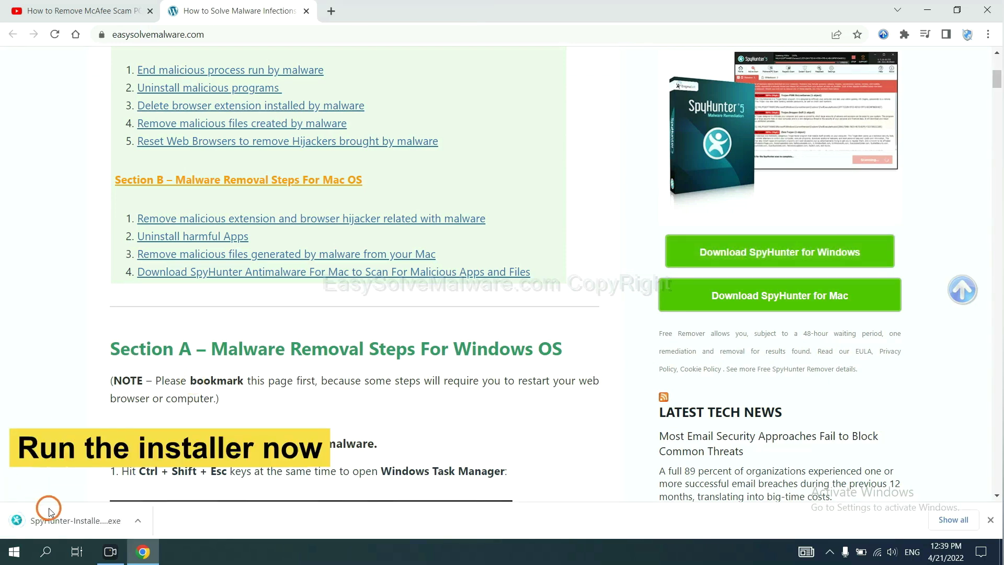
Step: Run the SpyHunter 5 installer in English, accept the EULA and start the installation
click(63, 520)
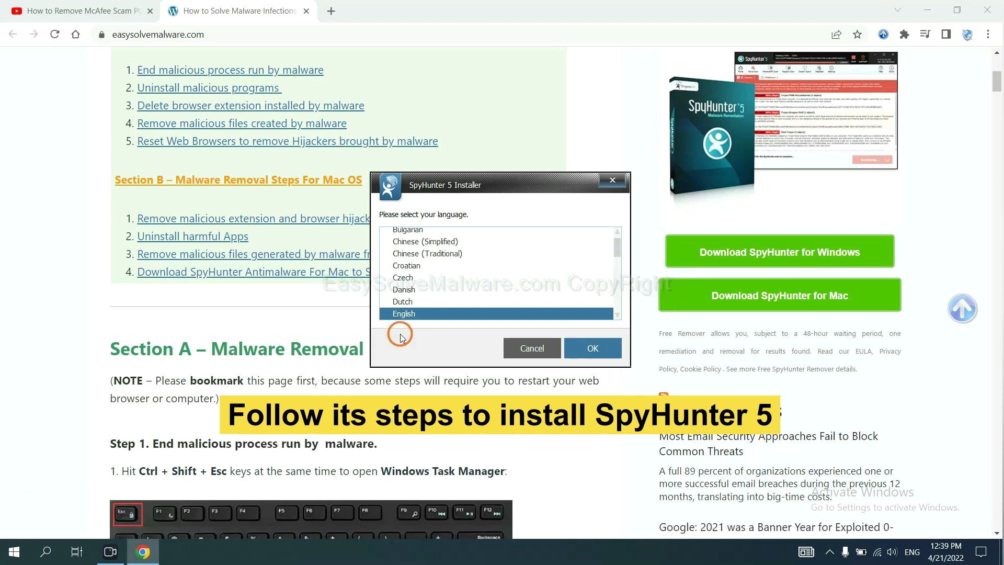
click(579, 349)
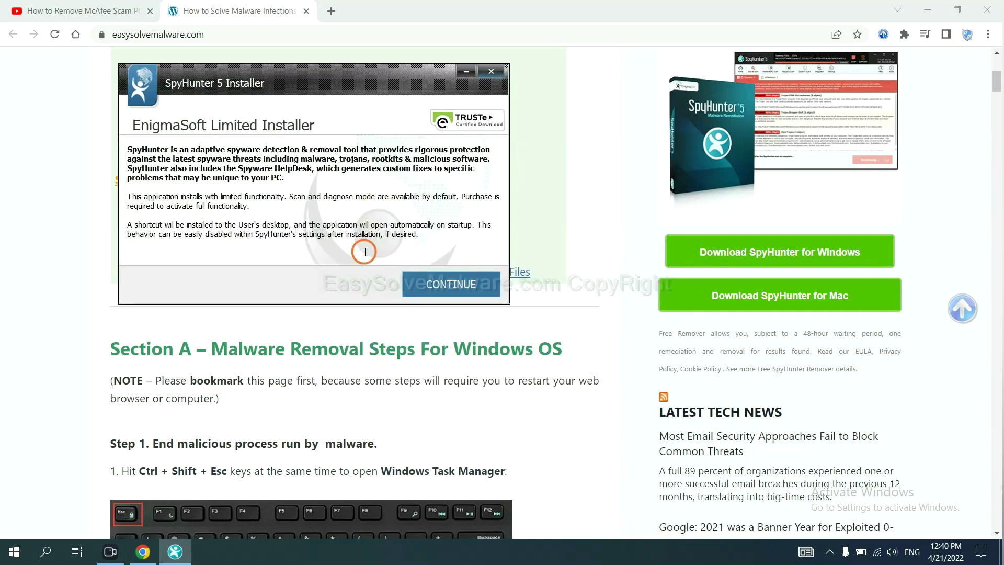
click(453, 284)
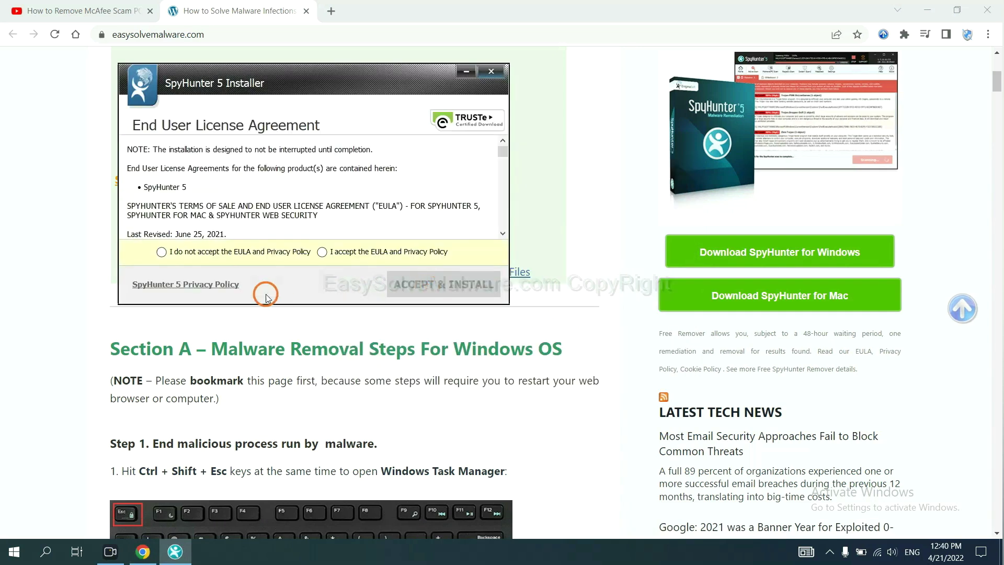
click(322, 251)
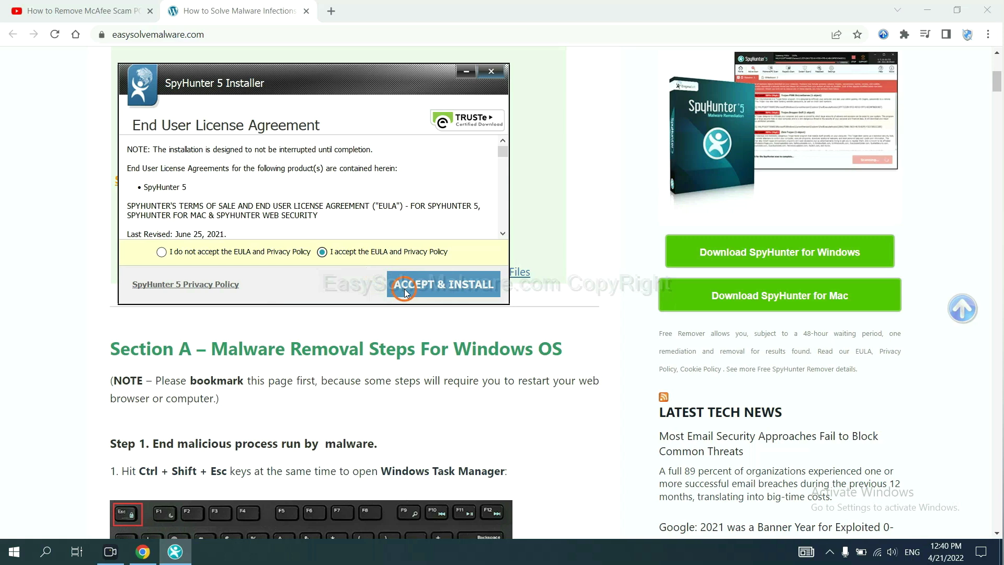
click(406, 289)
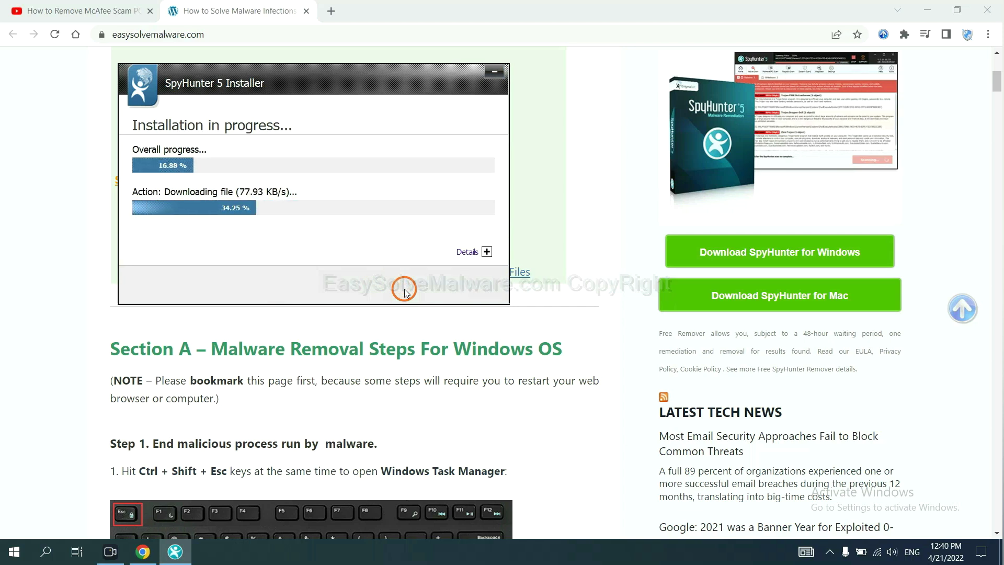
Step: Open SpyHunter, run a malware scan, and move past the unknown object remove360.bat
click(490, 353)
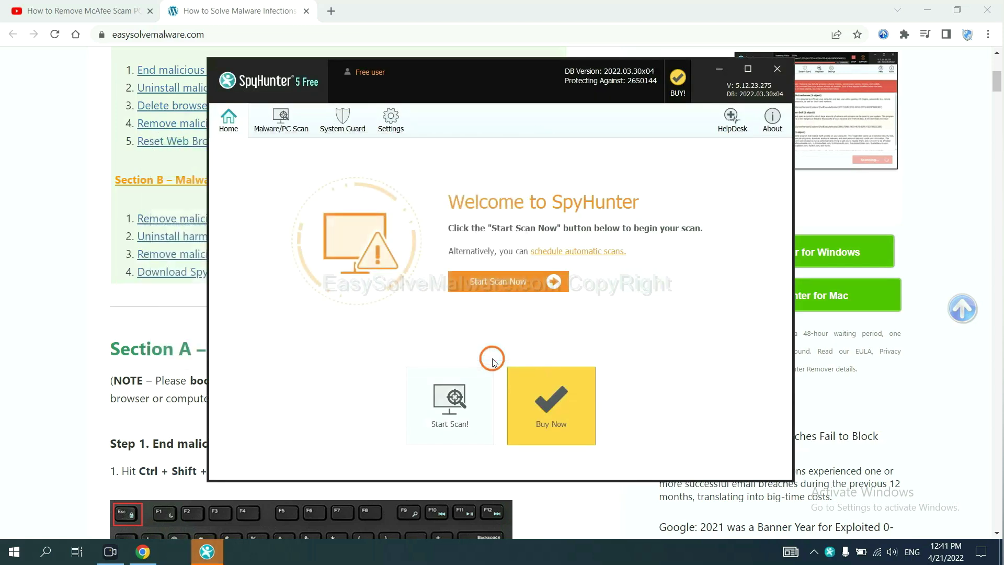
click(492, 284)
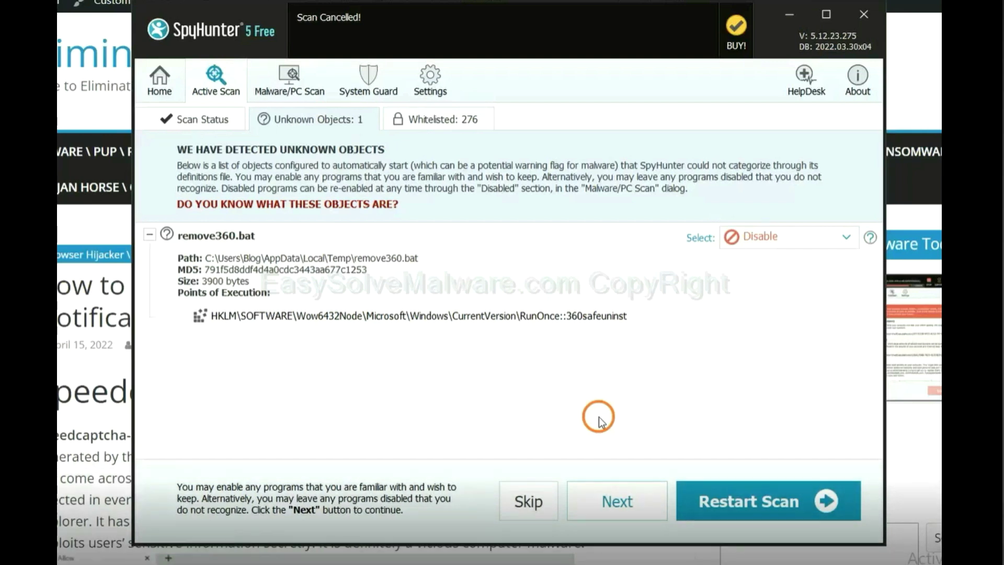
click(615, 499)
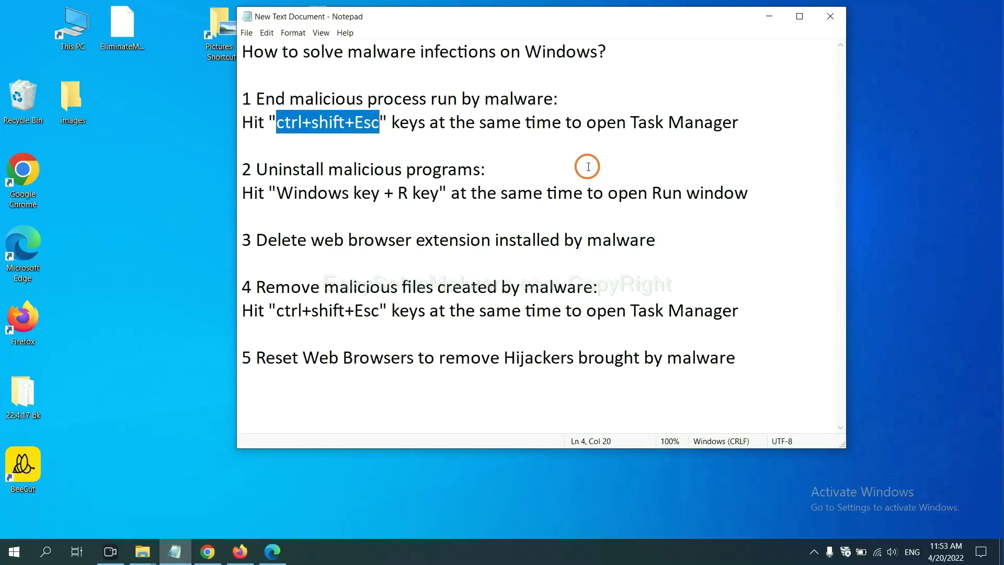
click(353, 125)
drag(379, 126, 278, 126)
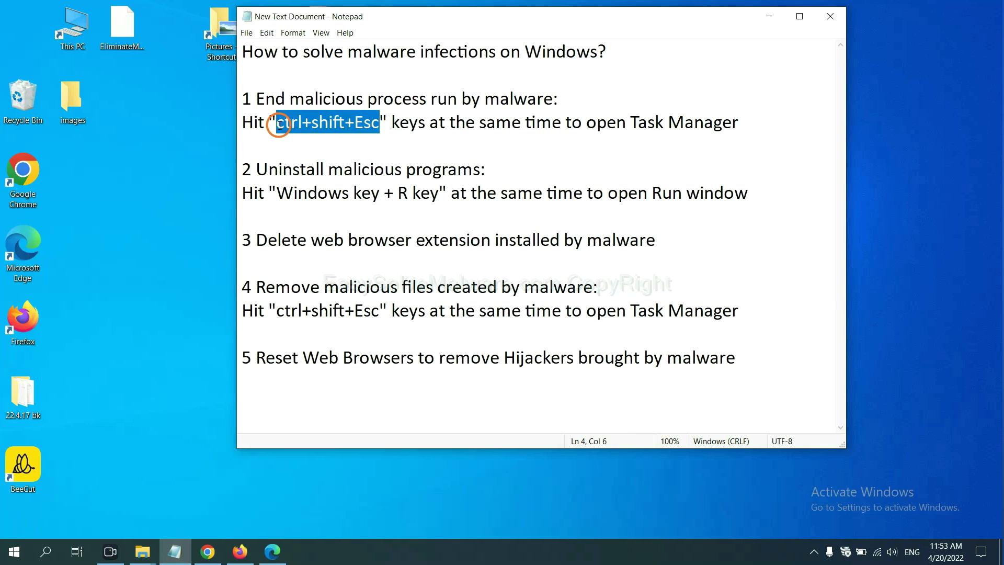
key(ctrl+shift+Escape)
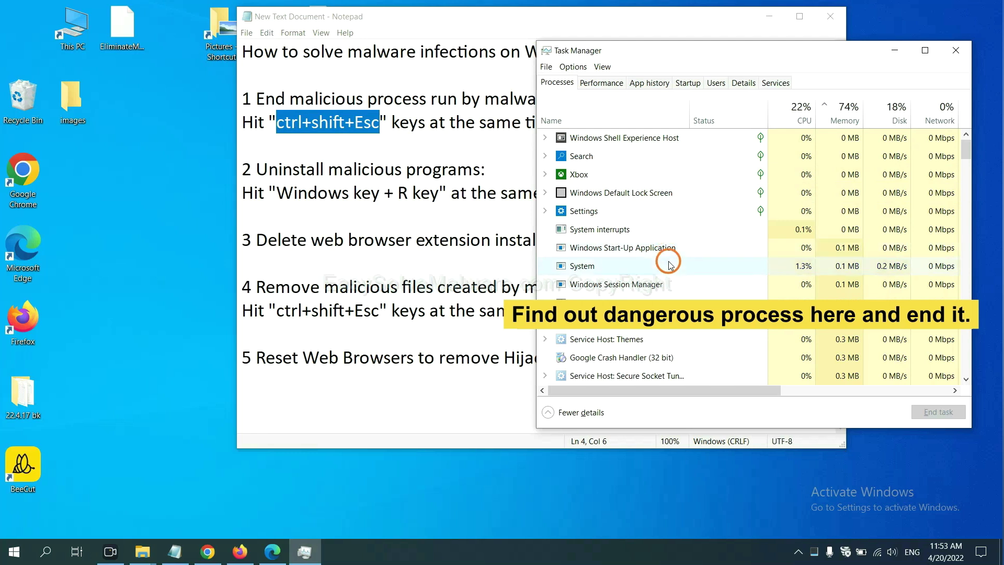
click(669, 264)
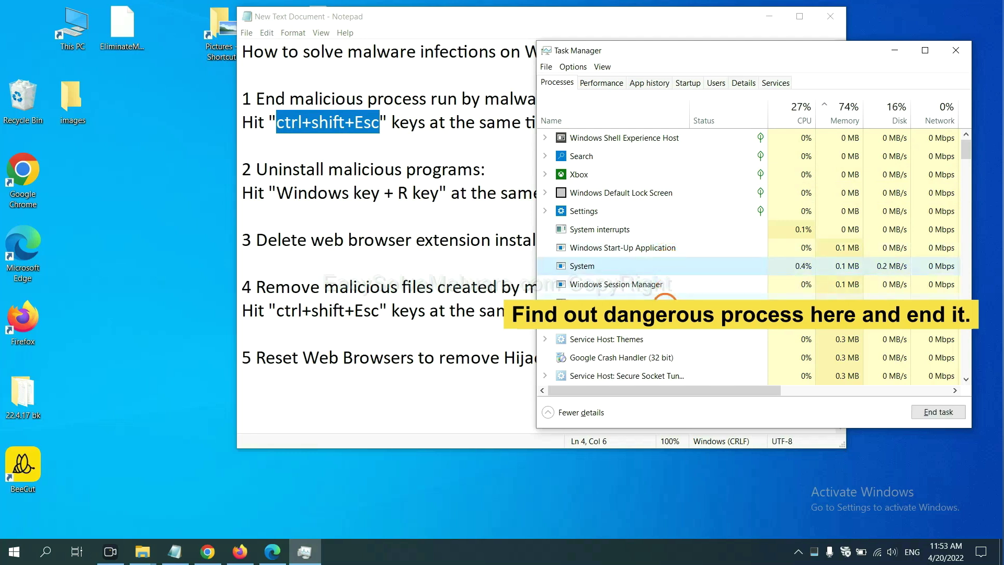
click(665, 301)
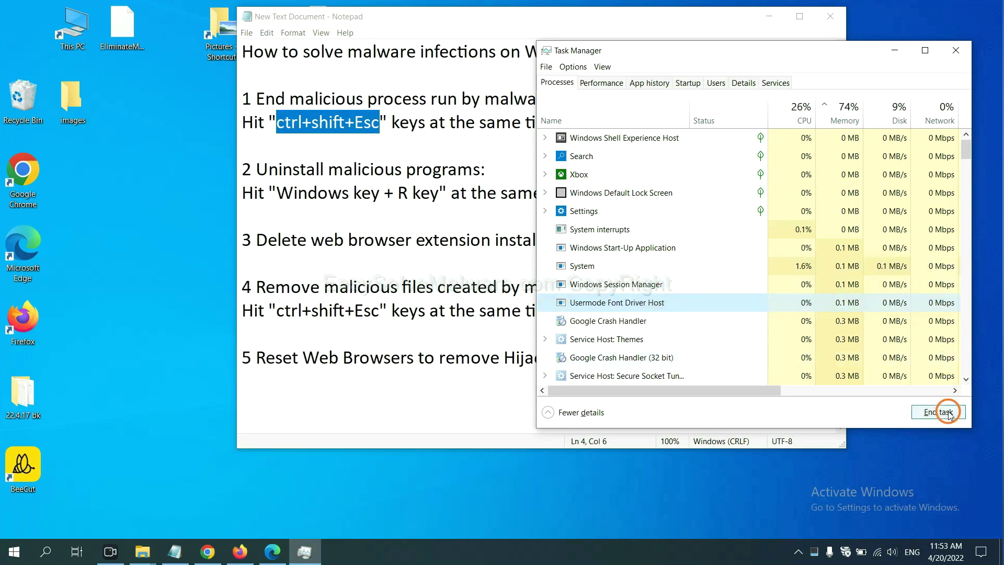
click(952, 52)
click(458, 188)
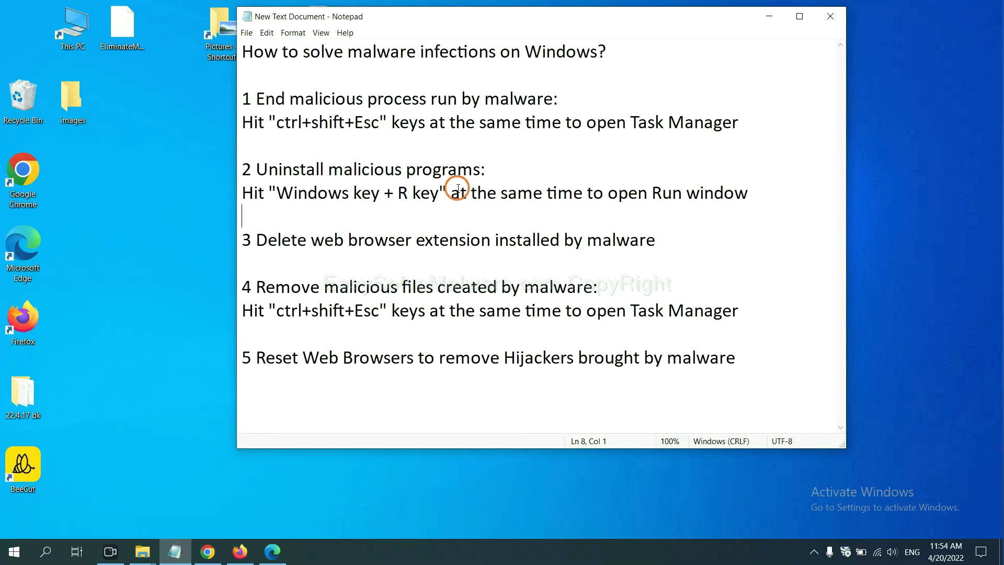
Step: Launch Control Panel by running 'control panel' from the Win+R Run dialog
click(282, 197)
drag(283, 198, 436, 204)
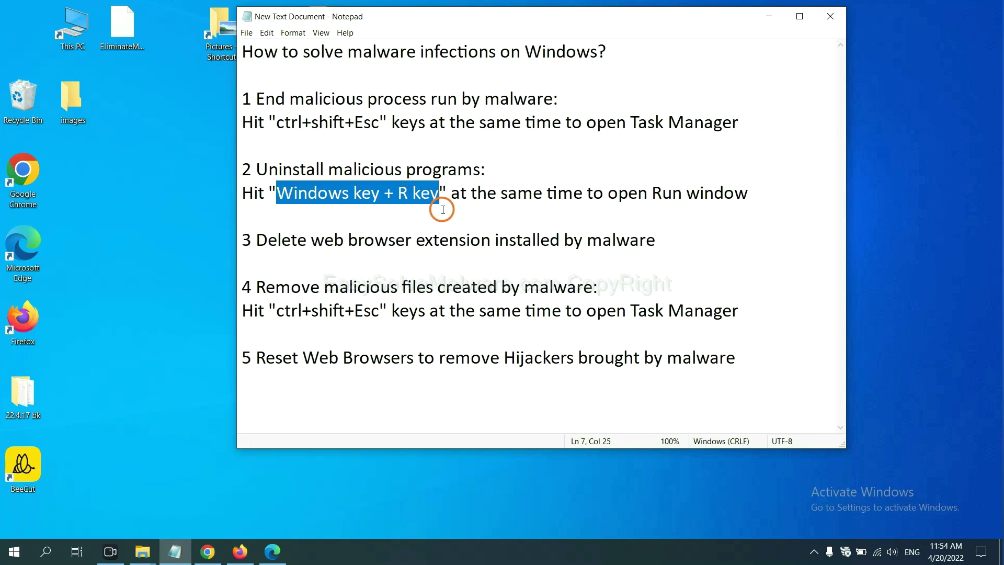
key(super+r)
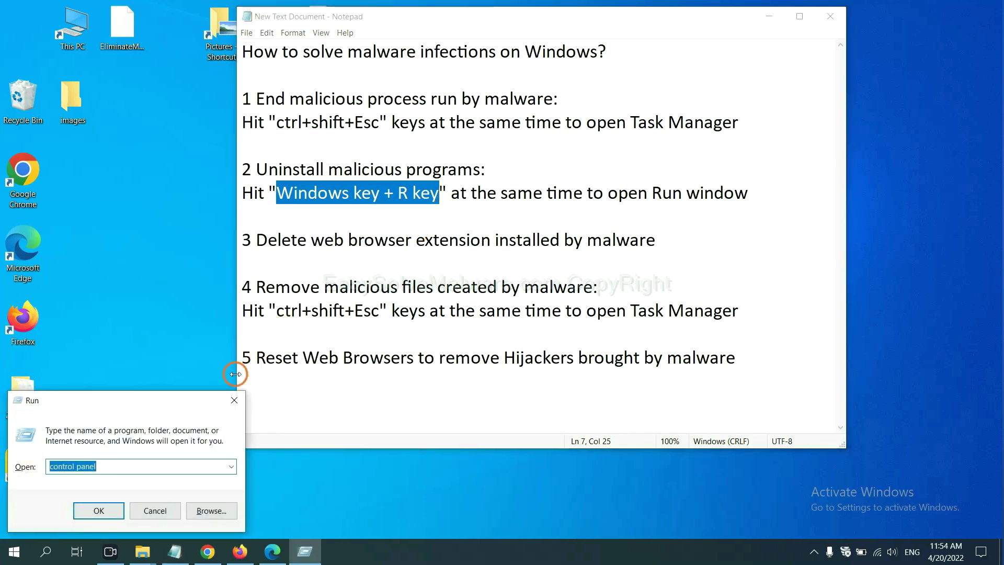
drag(109, 409, 767, 187)
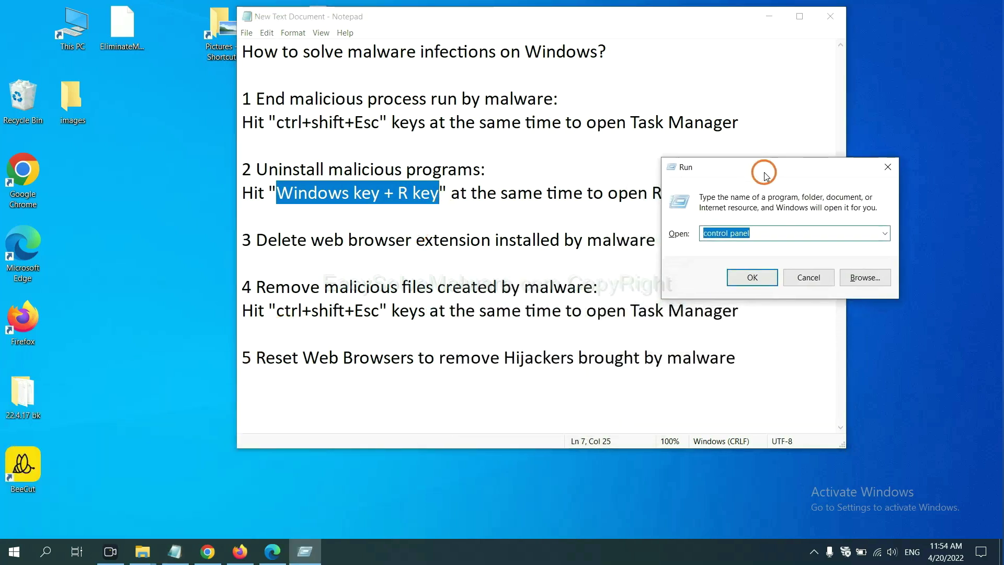
click(773, 232)
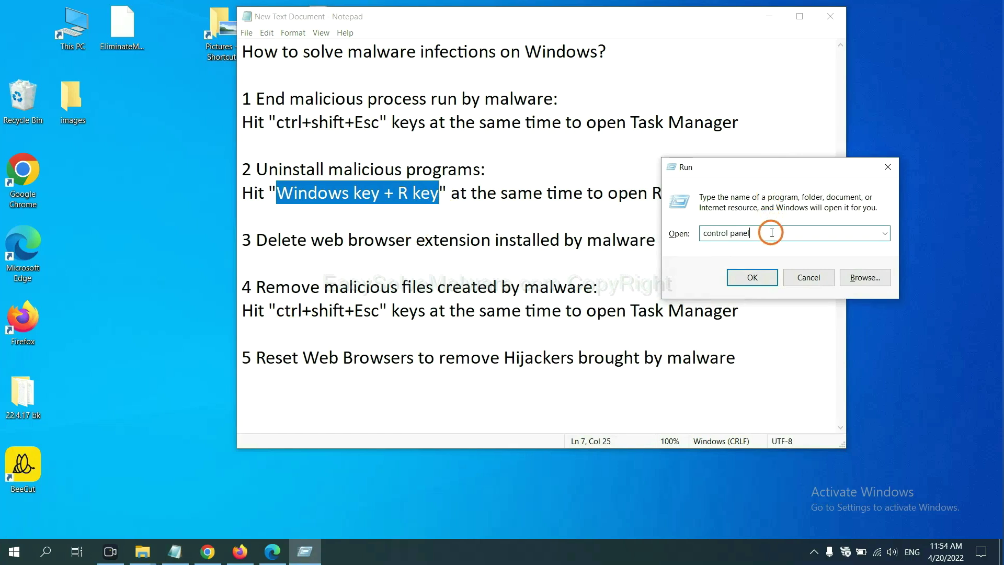
drag(777, 237, 695, 235)
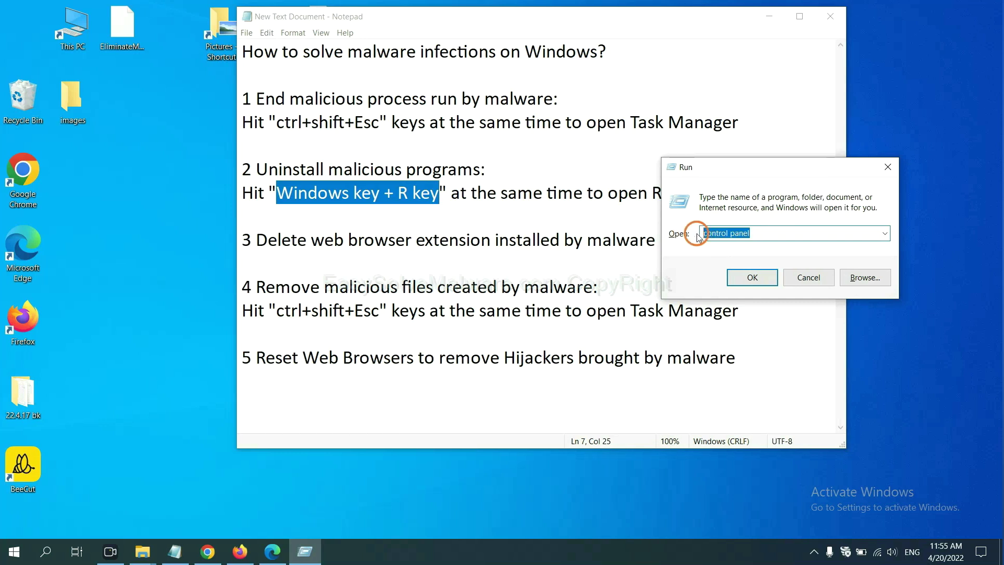
click(747, 285)
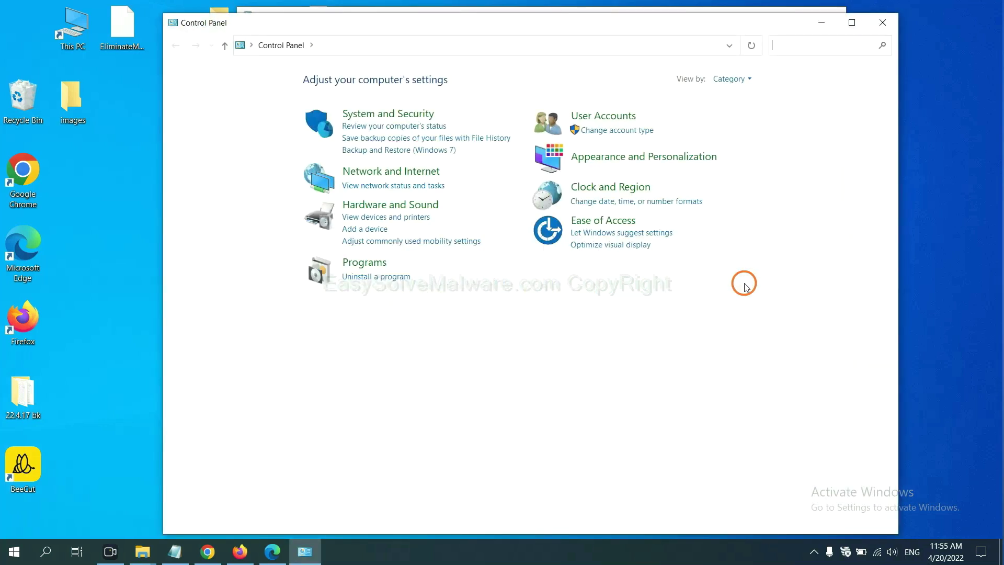
Step: Open the installed programs list, select Xiph.Org Open Codecs, then close the window
click(395, 277)
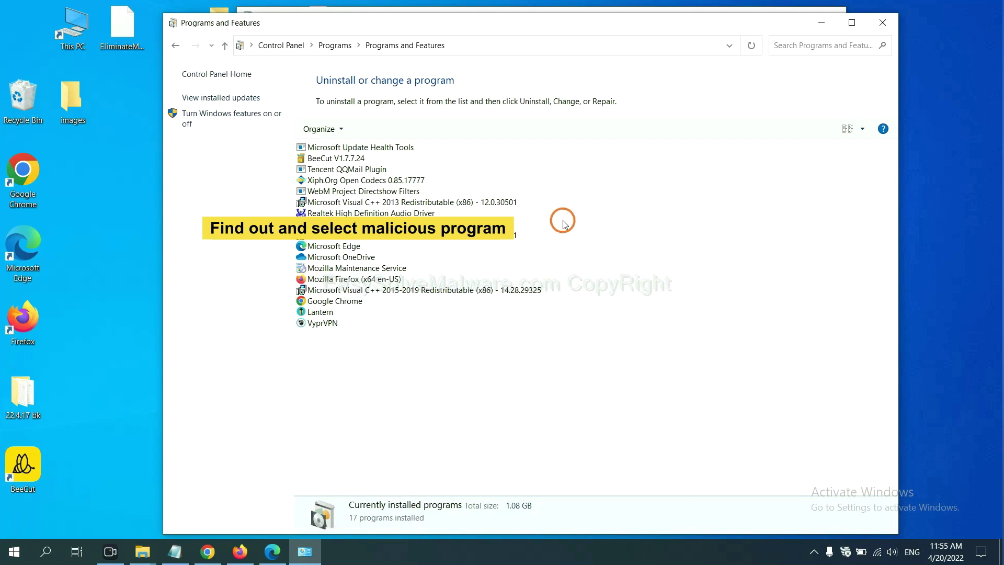
click(392, 180)
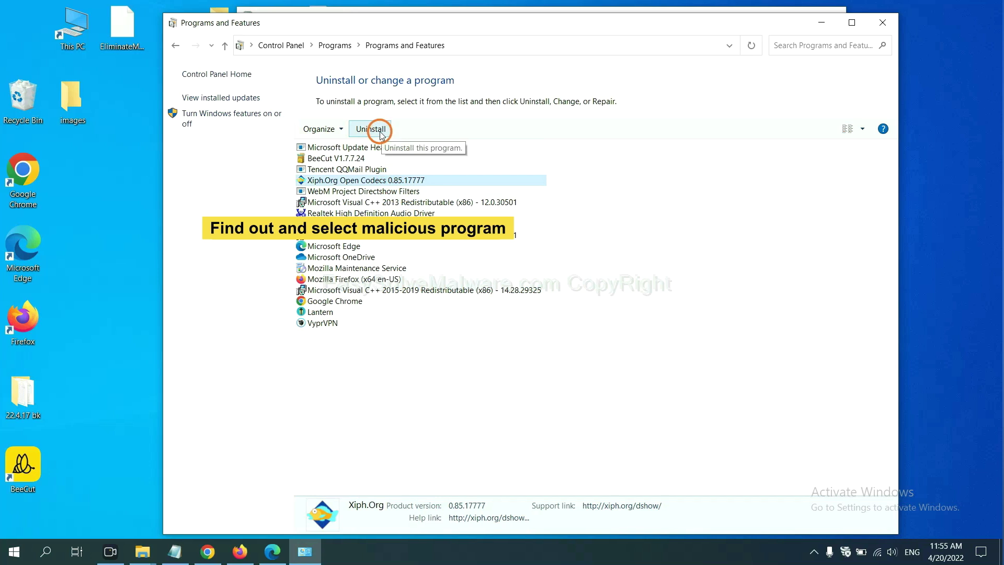
click(882, 23)
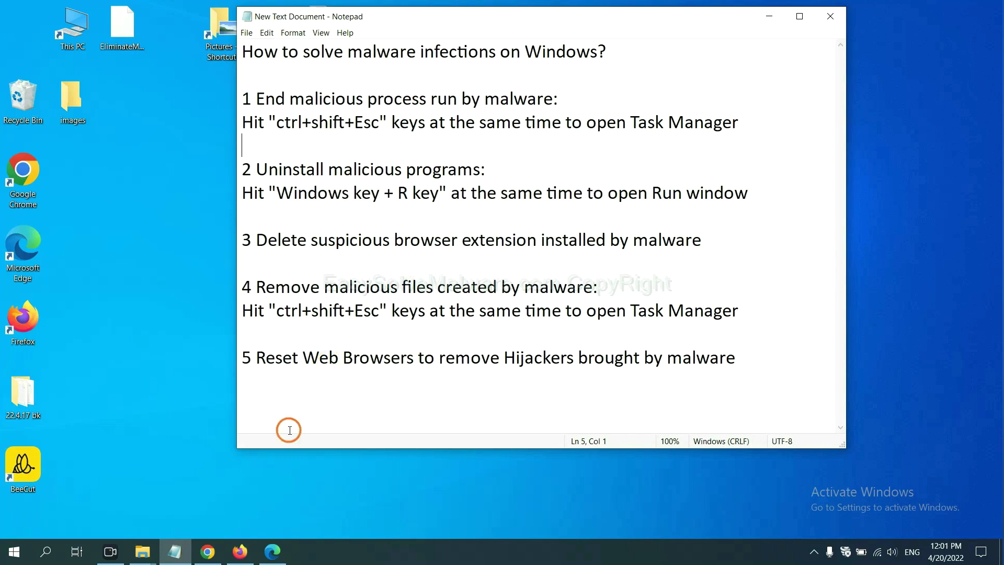
Step: Open Chrome's Extensions page from the three-dot menu, showing Scroll To Top installed
click(207, 551)
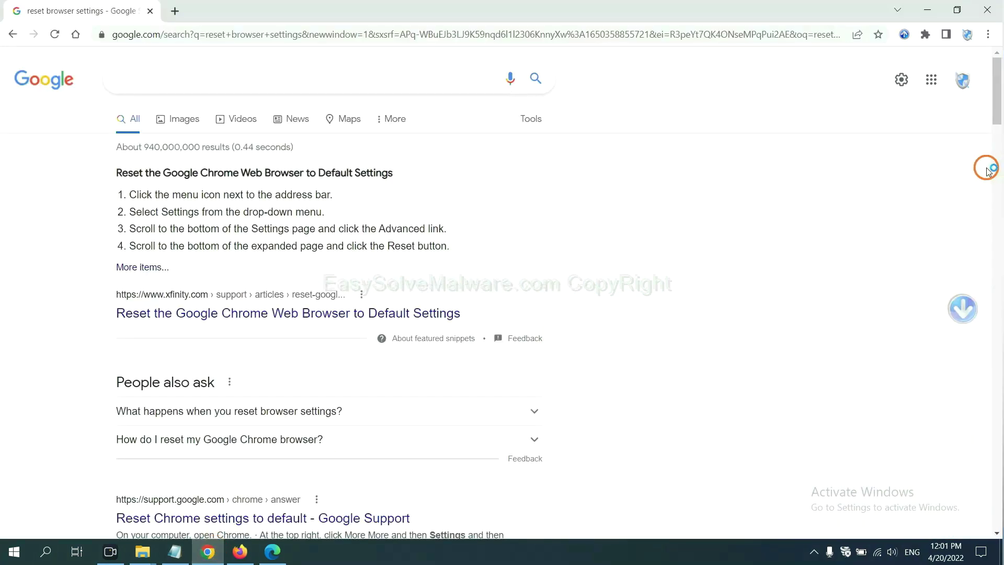
click(987, 35)
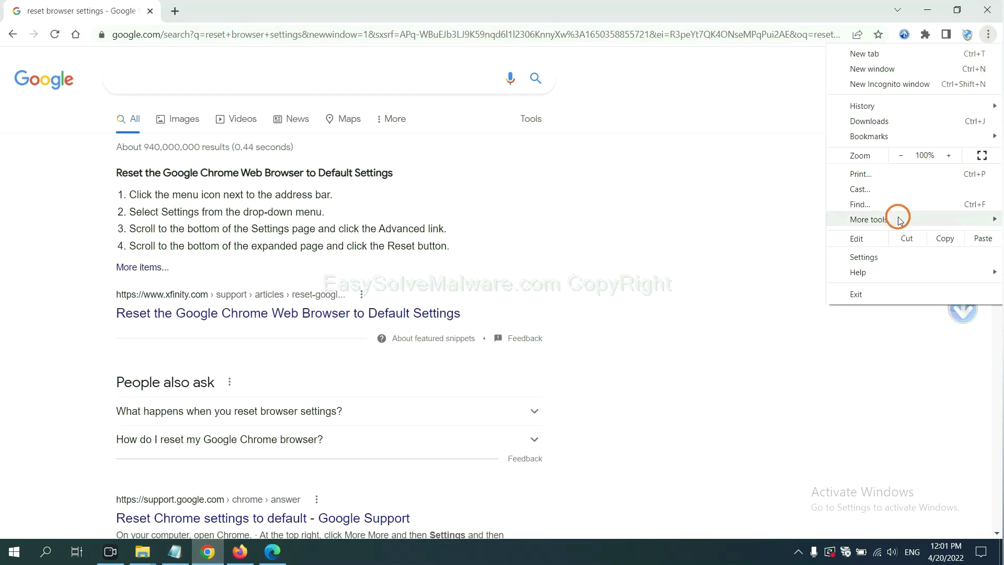
mouse_move(869, 220)
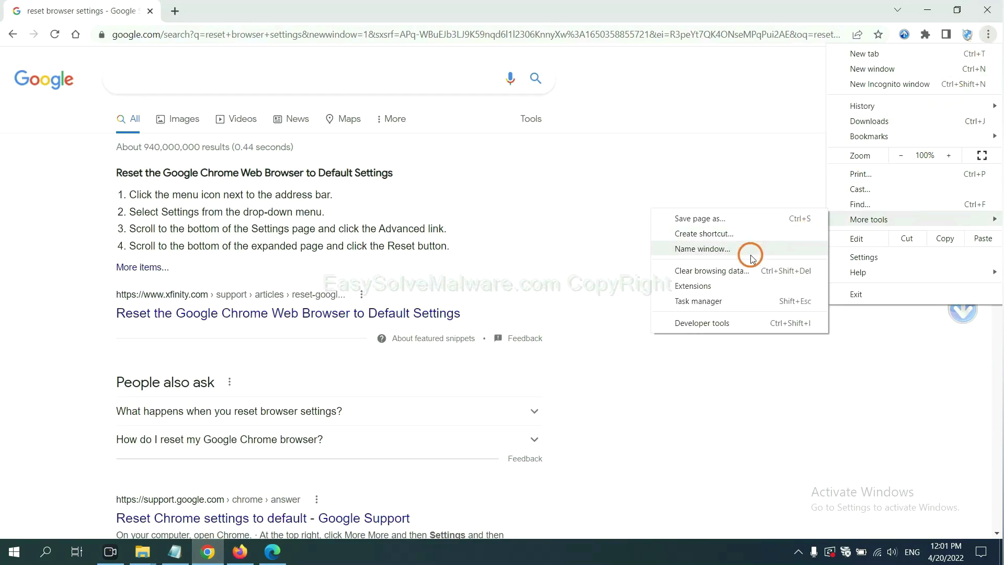
click(739, 284)
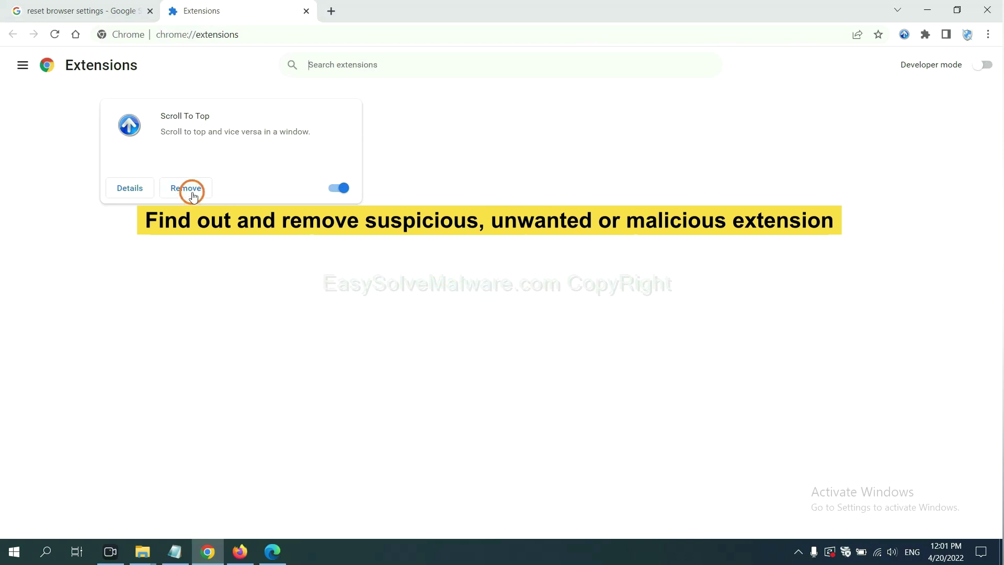
Step: Open Firefox's Add-ons Manager and show the actions for the GIPHY for Firefox extension
click(239, 552)
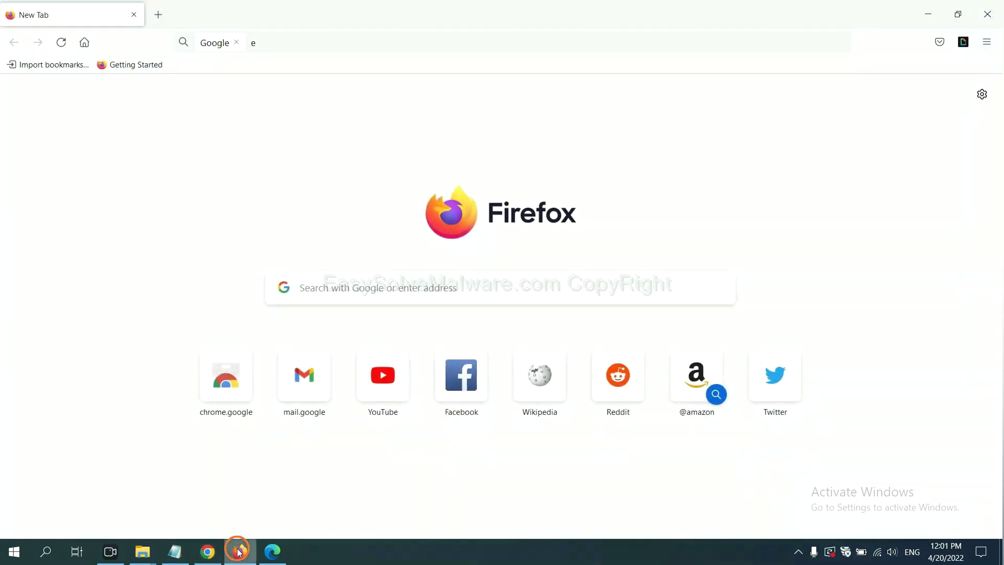
click(988, 42)
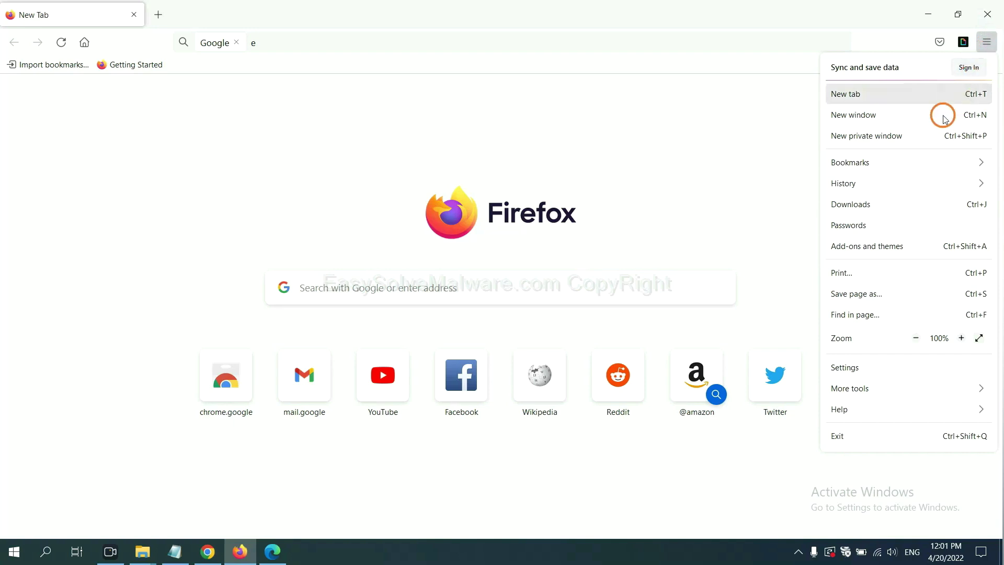
click(876, 253)
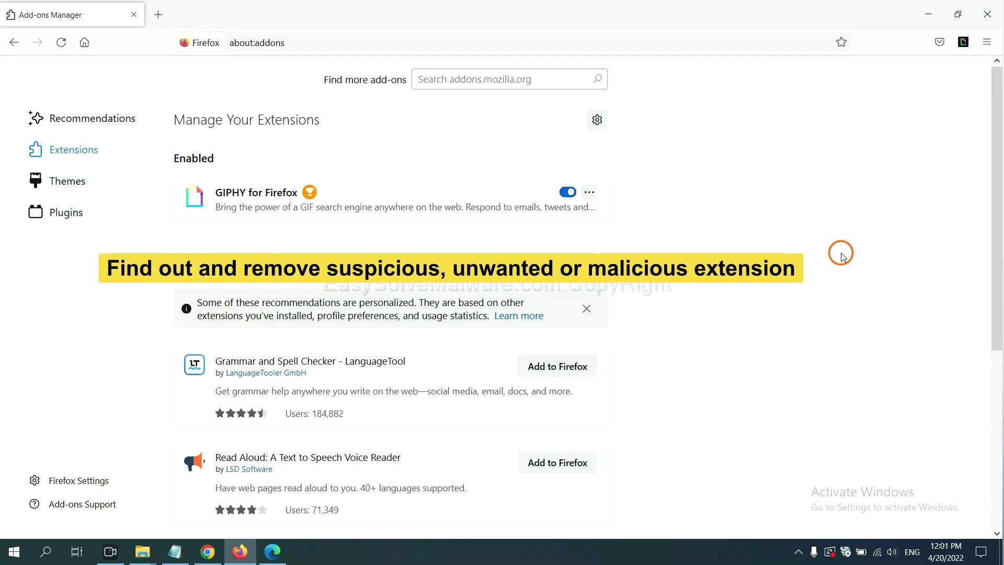
click(590, 196)
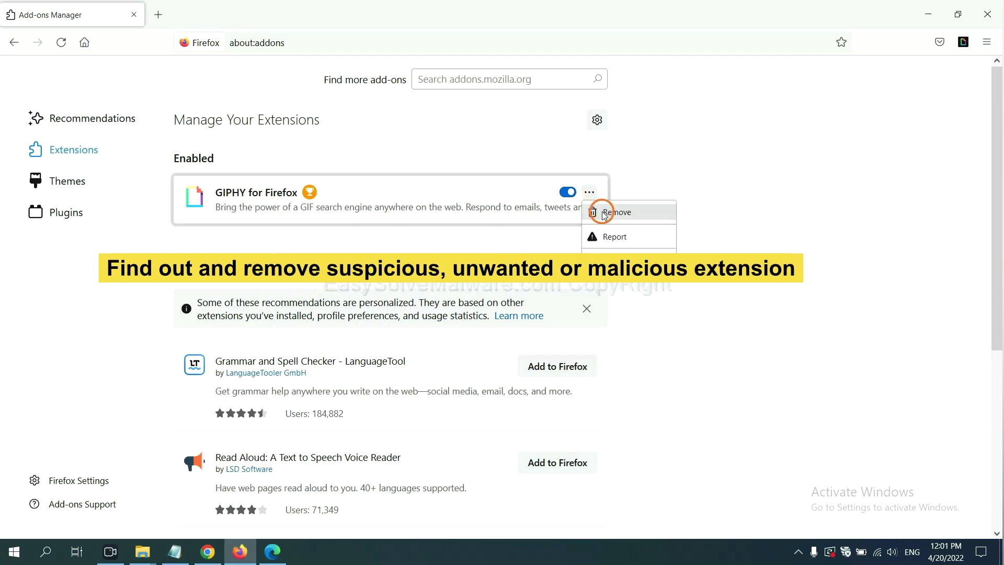
click(273, 554)
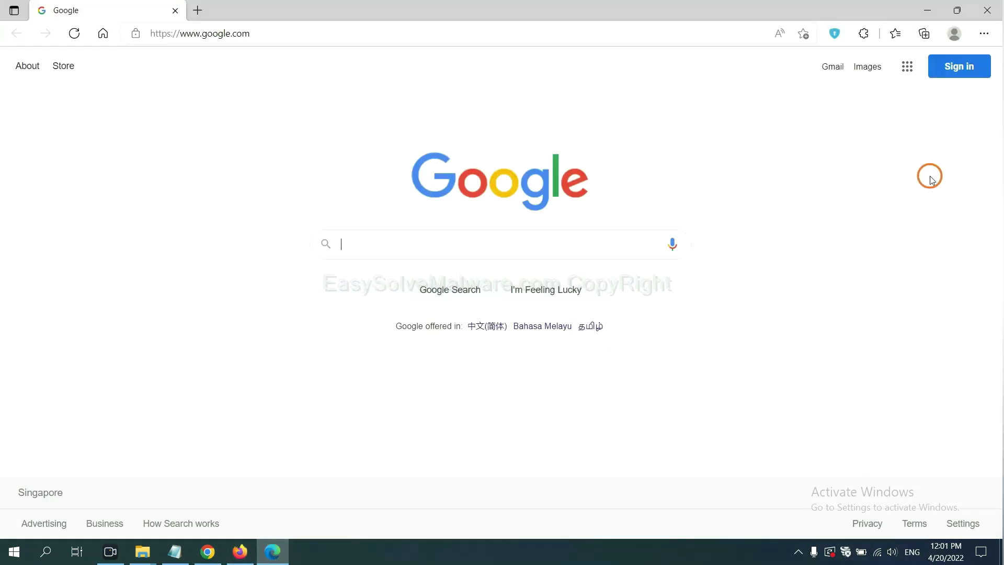
Step: Remove the ArcVpn Free Fast VPN Proxy extension from Edge's Manage extensions page
click(983, 35)
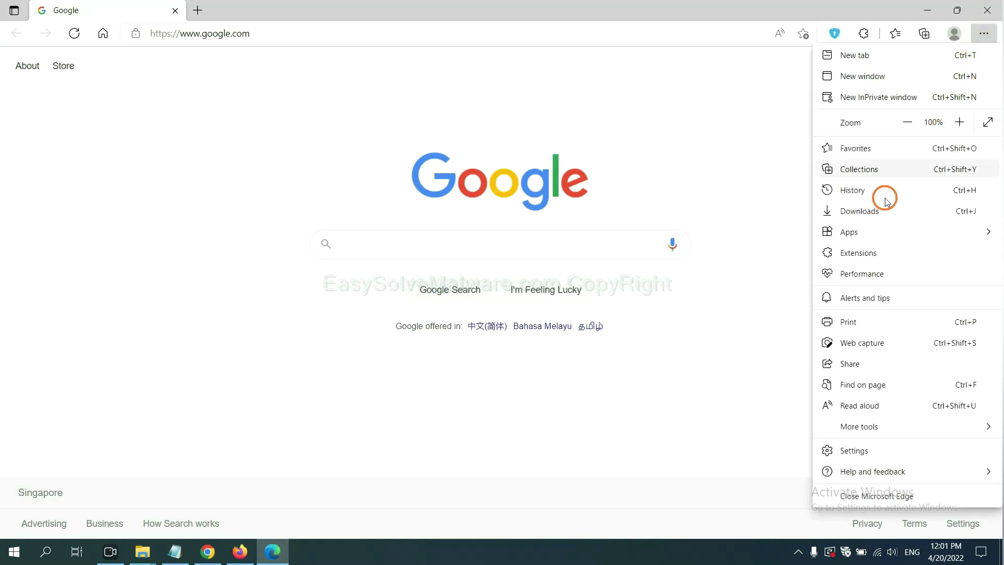
right_click(863, 253)
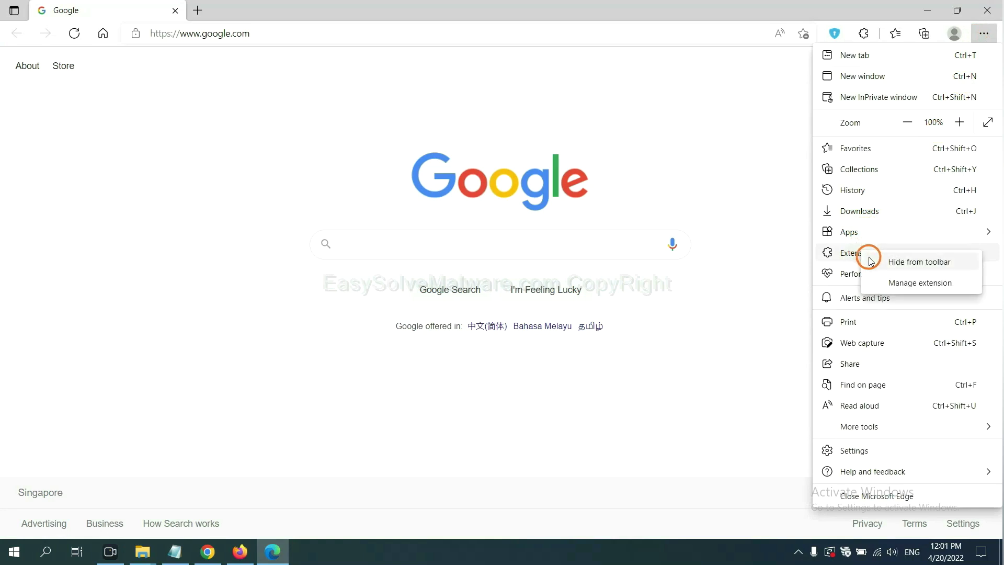
click(900, 284)
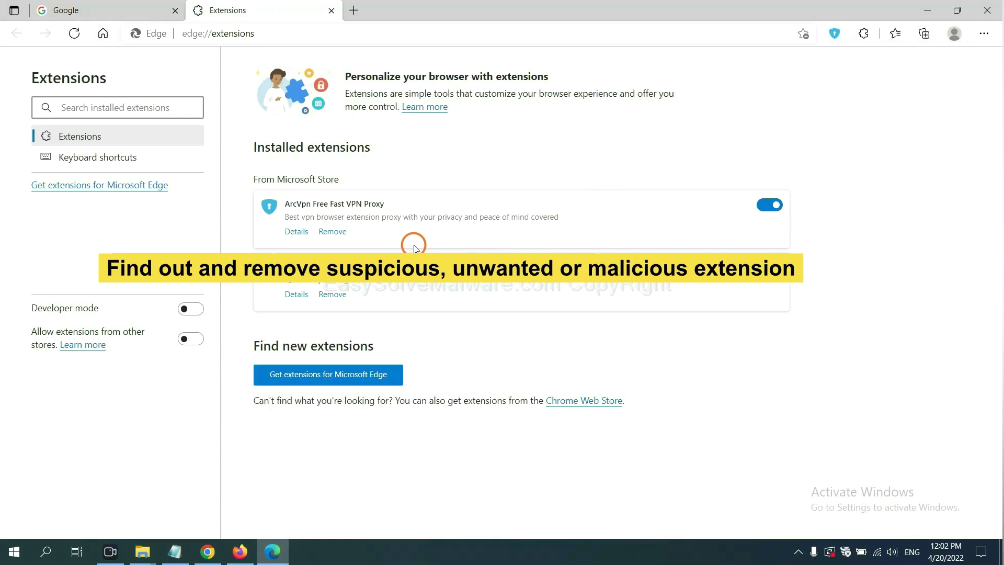
click(343, 236)
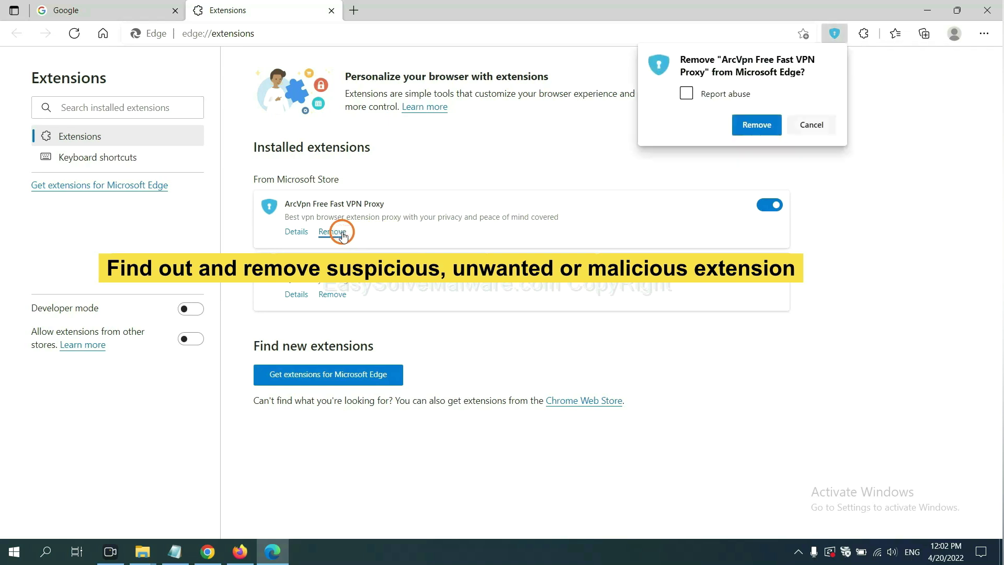
click(750, 128)
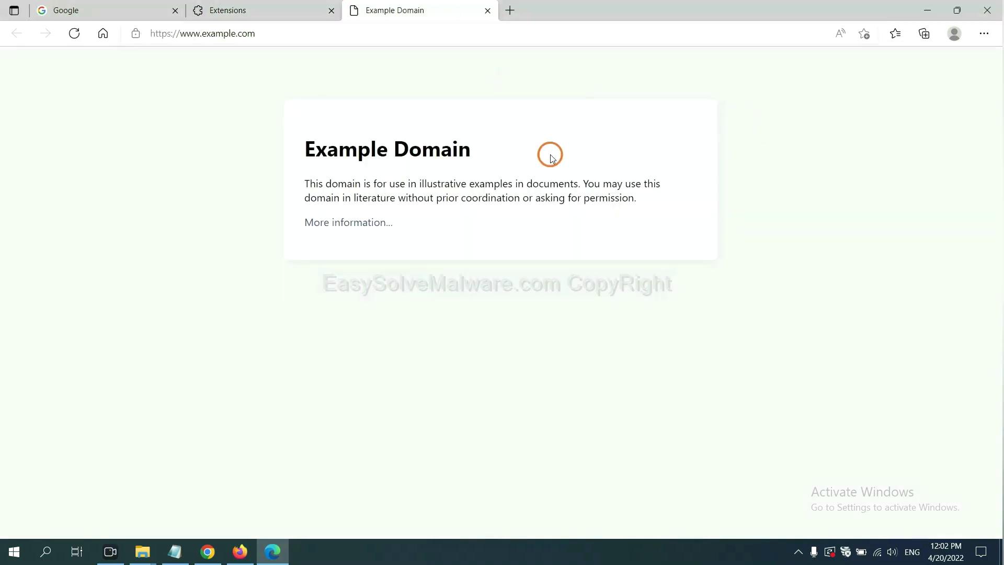
click(1000, 557)
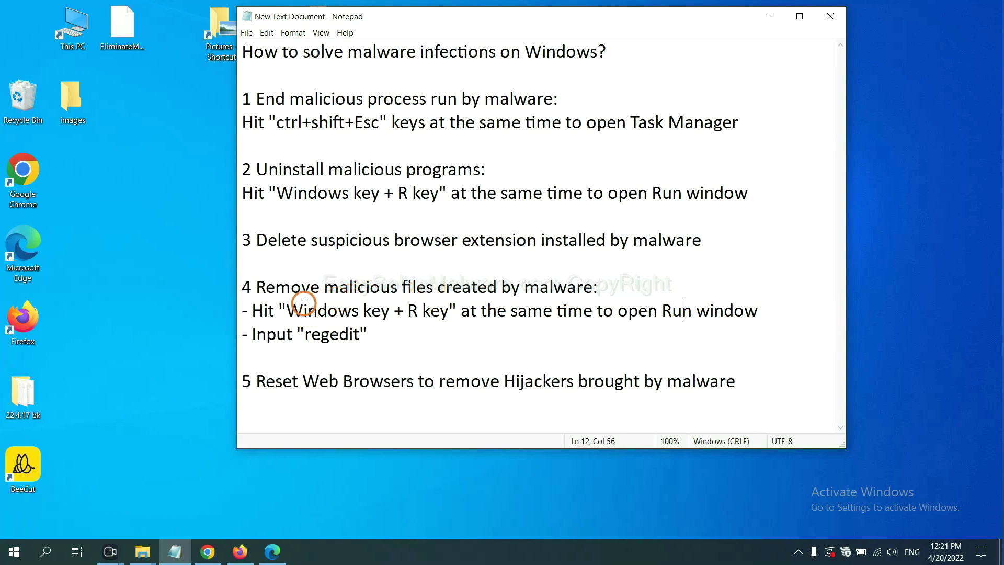
Step: Launch Registry Editor by running 'regedit' from the Win+R Run dialog
drag(258, 308, 569, 324)
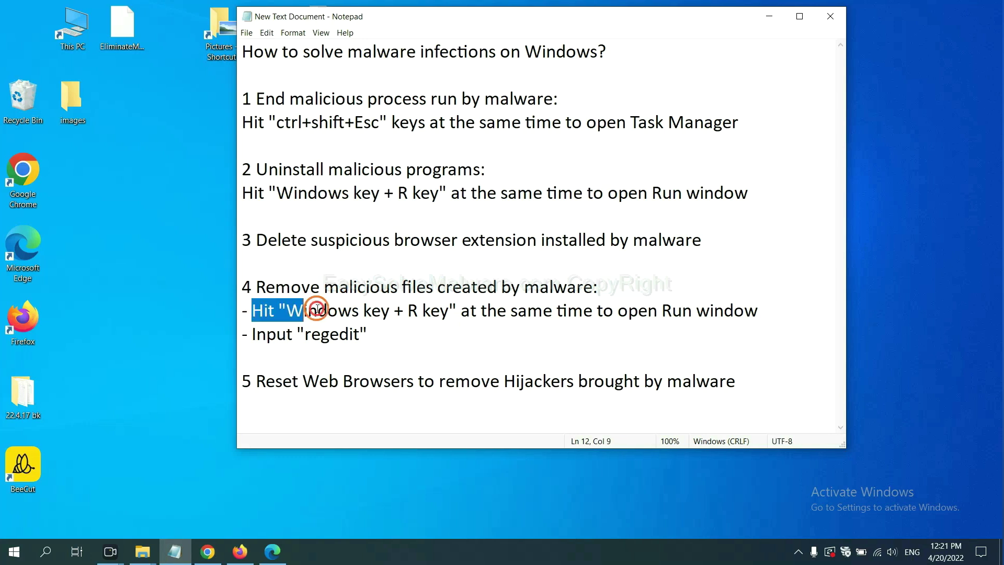
click(579, 316)
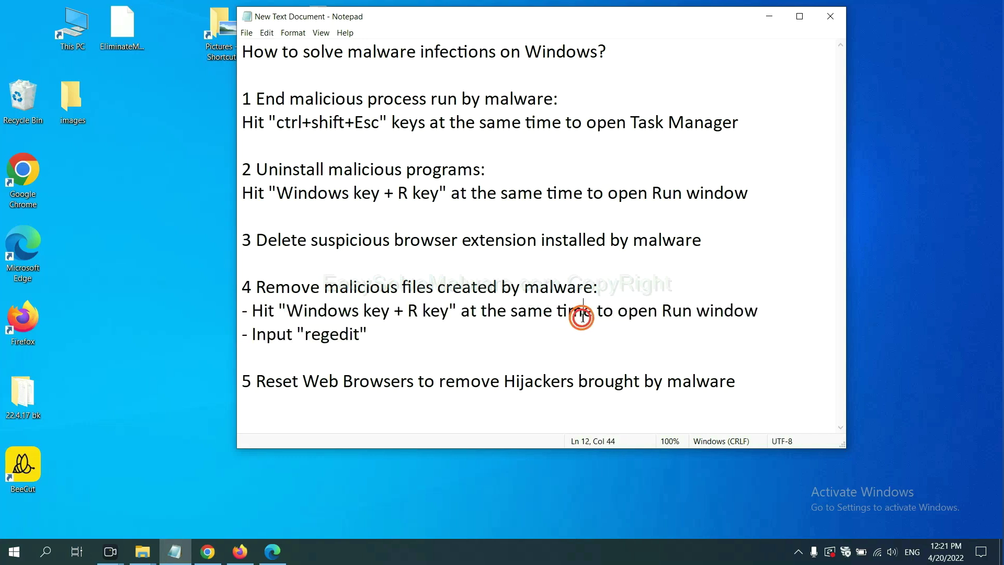
key(super+r)
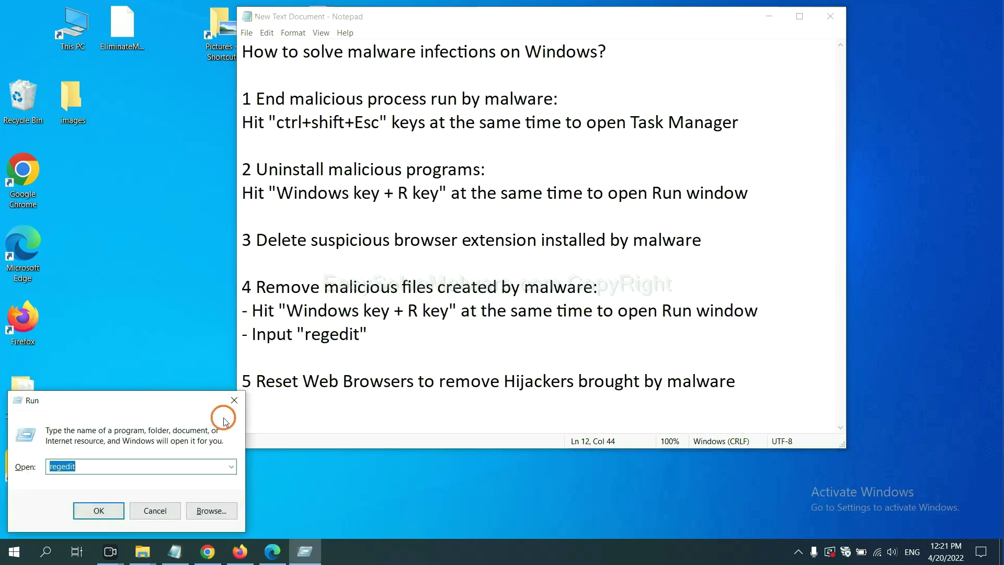
drag(183, 396, 795, 206)
click(738, 272)
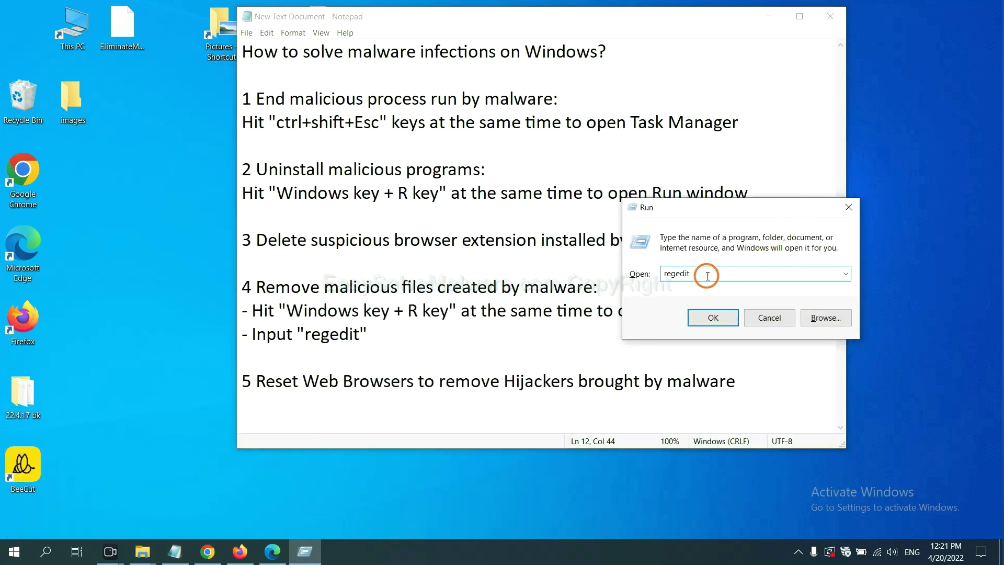
click(713, 317)
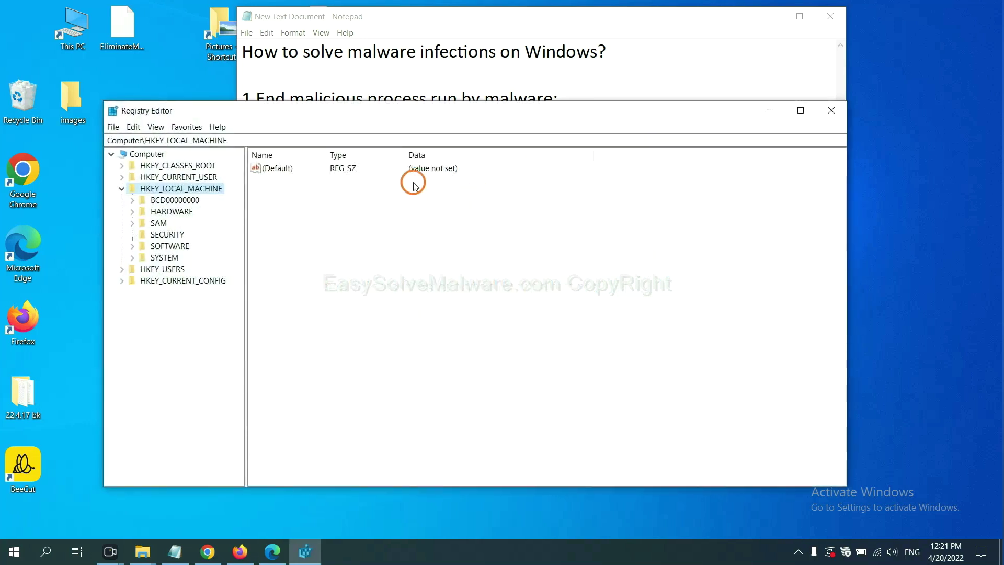
Step: Search the registry for 'beecut', finding BeeCut.exe under FEATURE_BROWSER_EMULATION
click(139, 129)
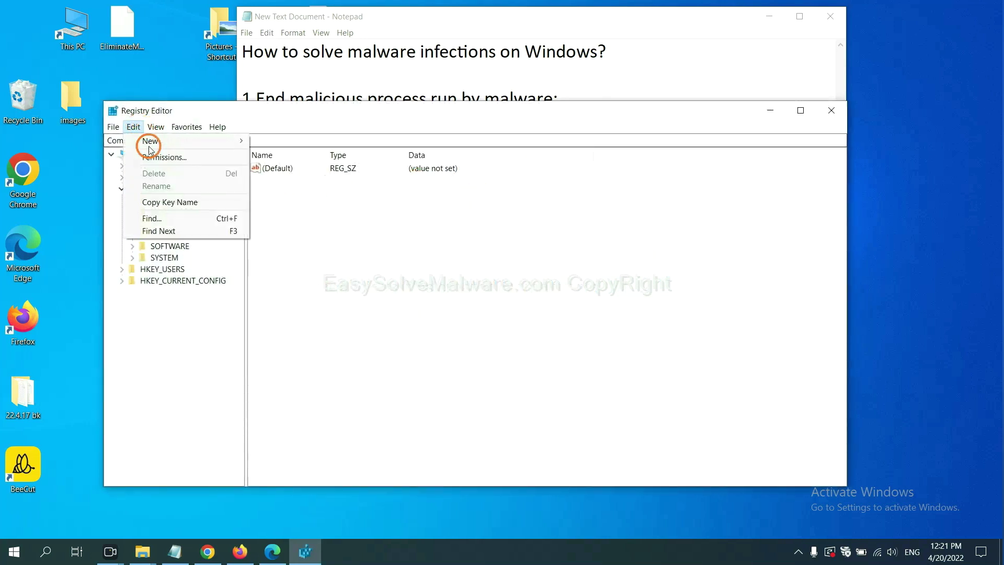
click(176, 219)
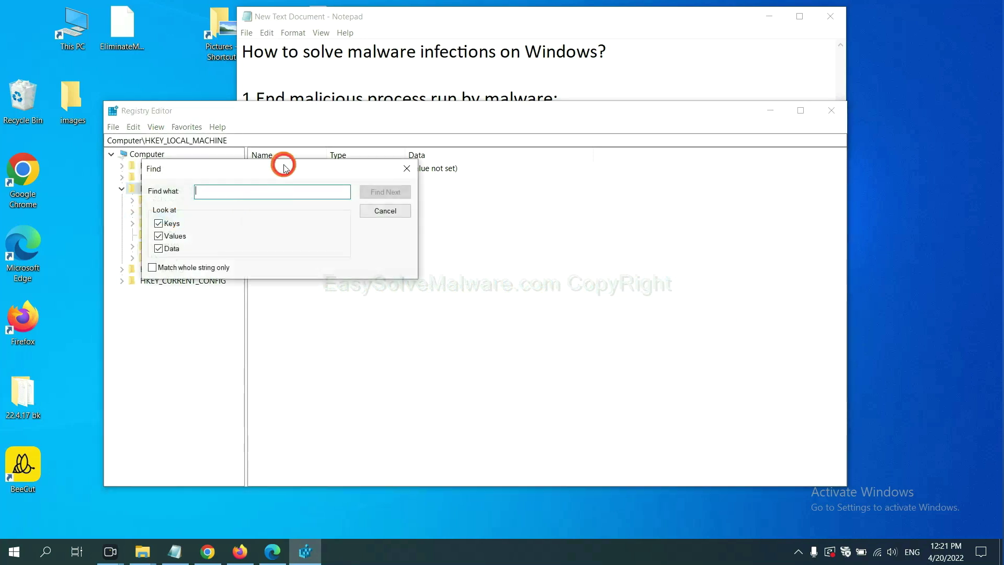
drag(283, 167, 381, 190)
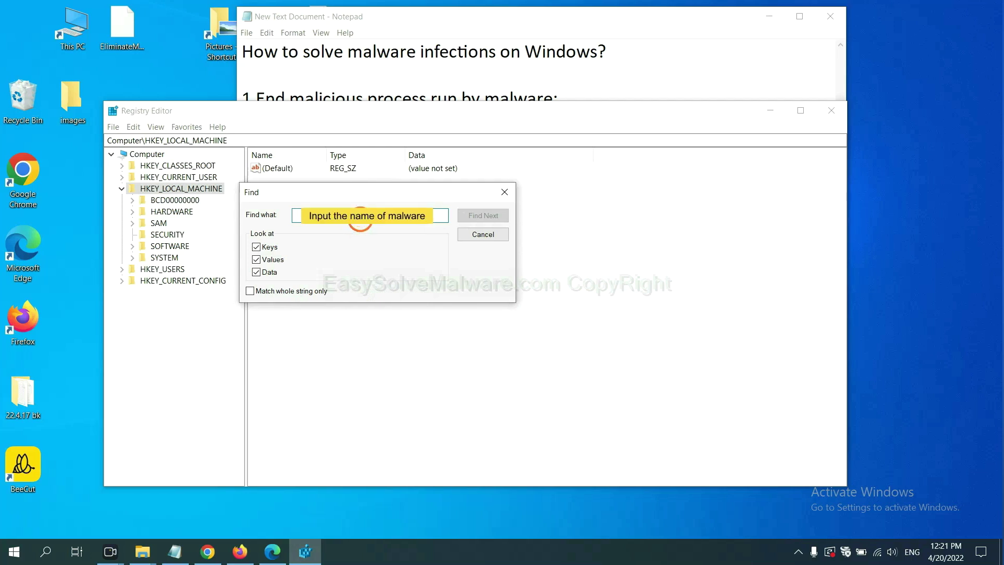
text(be)
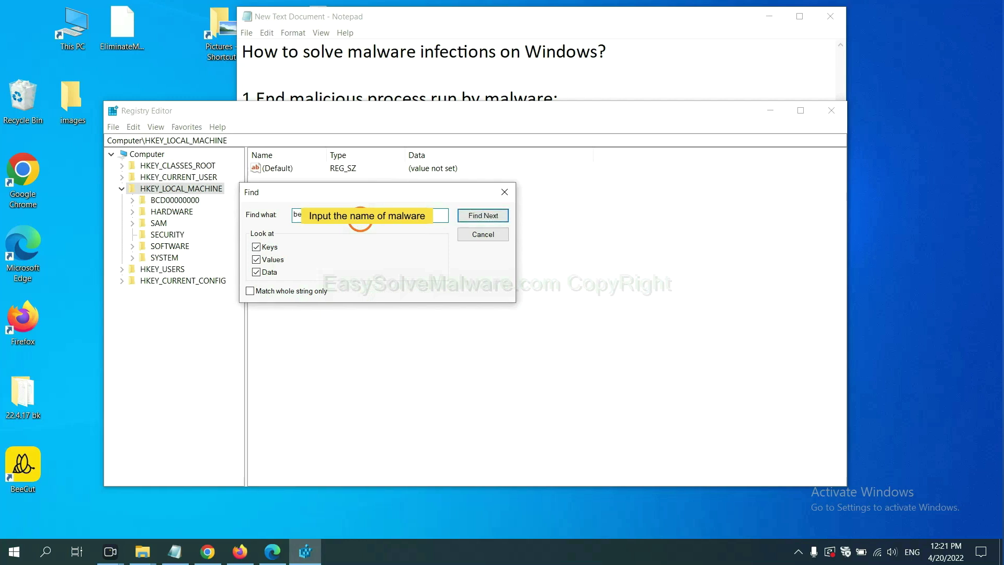
click(482, 215)
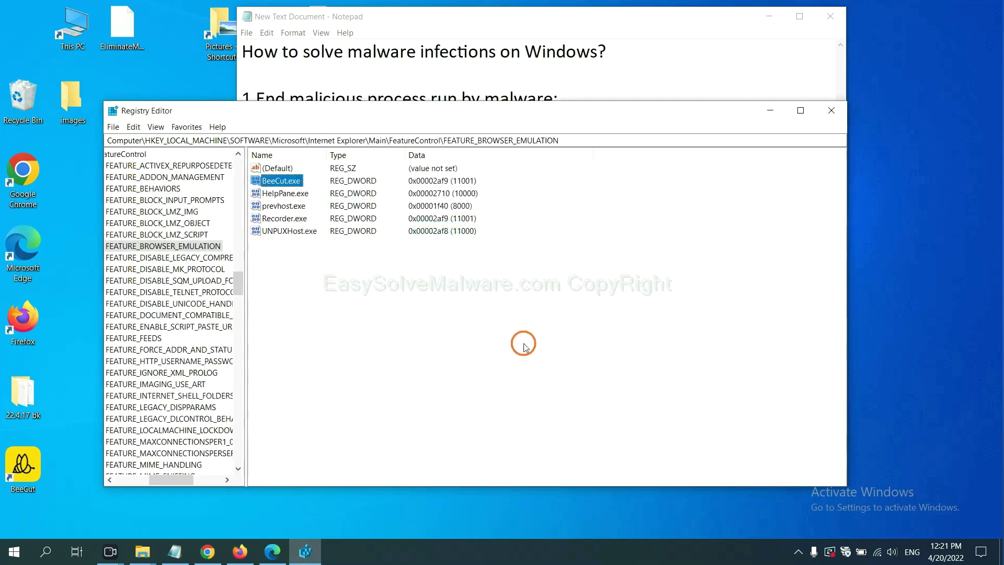
drag(164, 479, 158, 477)
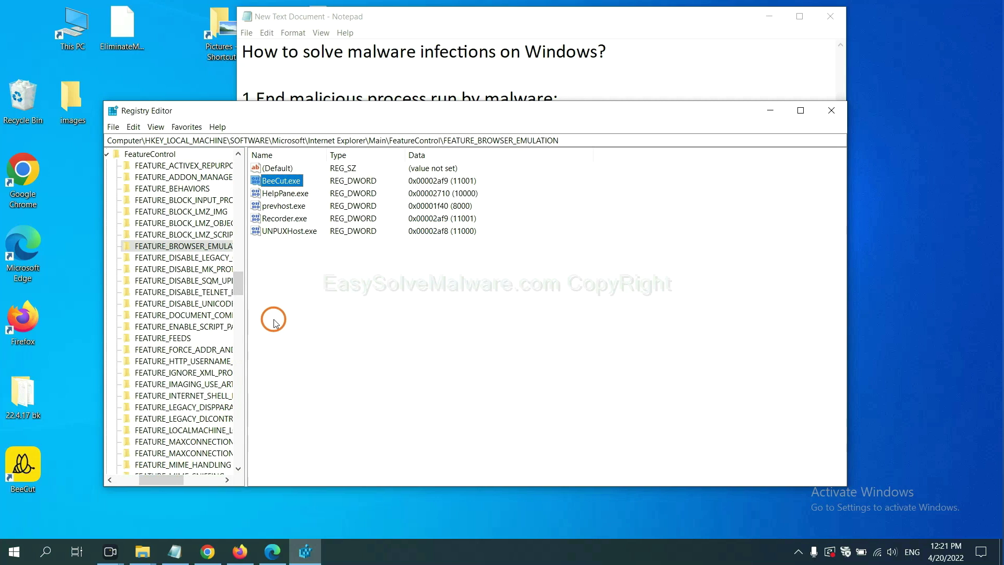
right_click(204, 247)
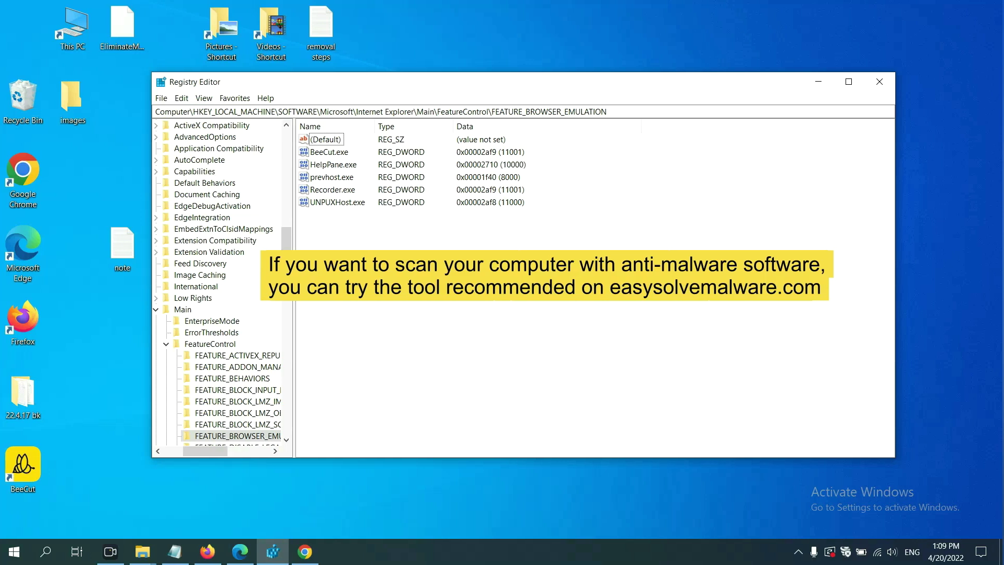
Step: Scroll through the Quick Menu of the EasySolveMalware removal guide in Chrome
click(312, 556)
scroll(727, 351, down, 1)
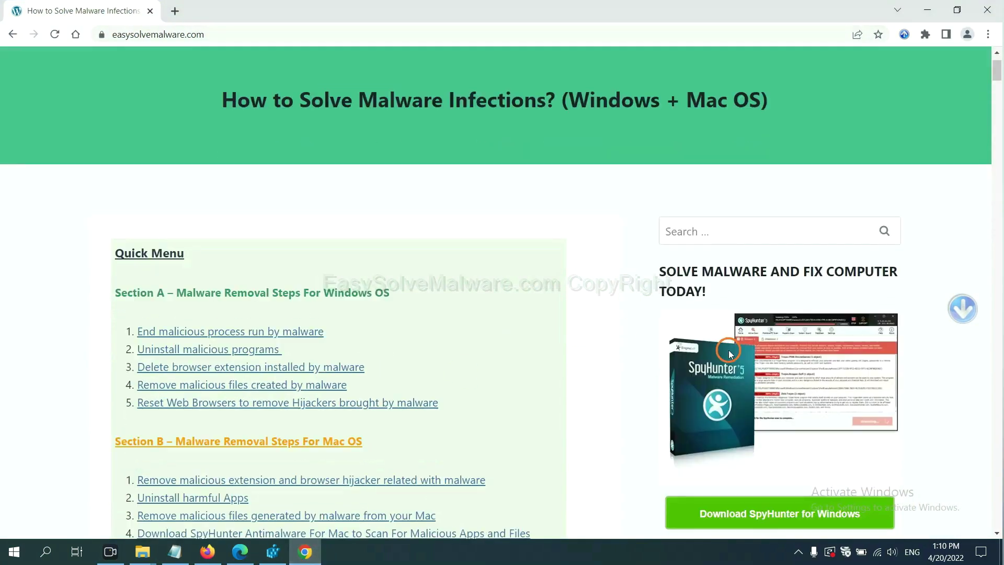
scroll(723, 361, up, 1)
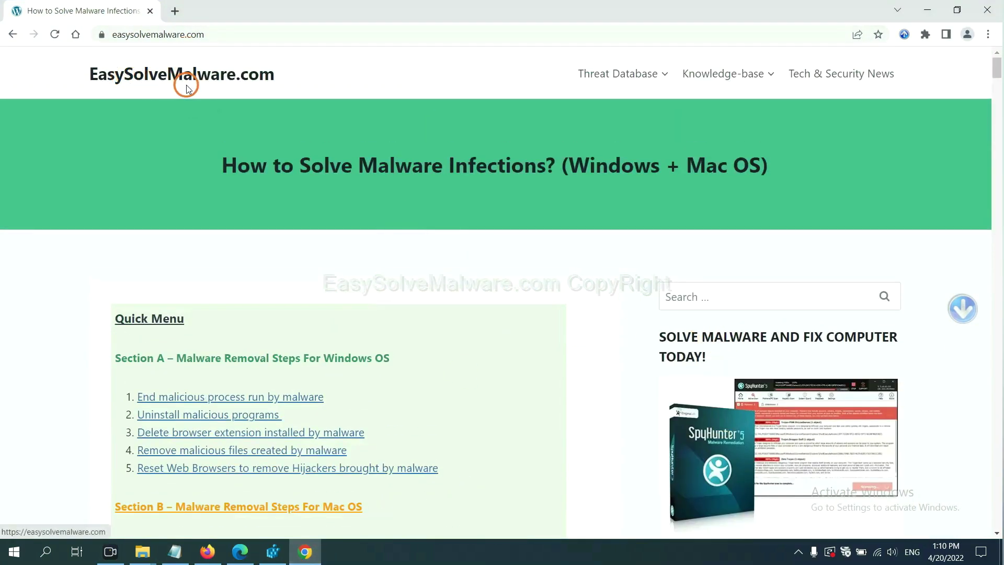
scroll(815, 324, down, 1)
scroll(816, 366, down, 1)
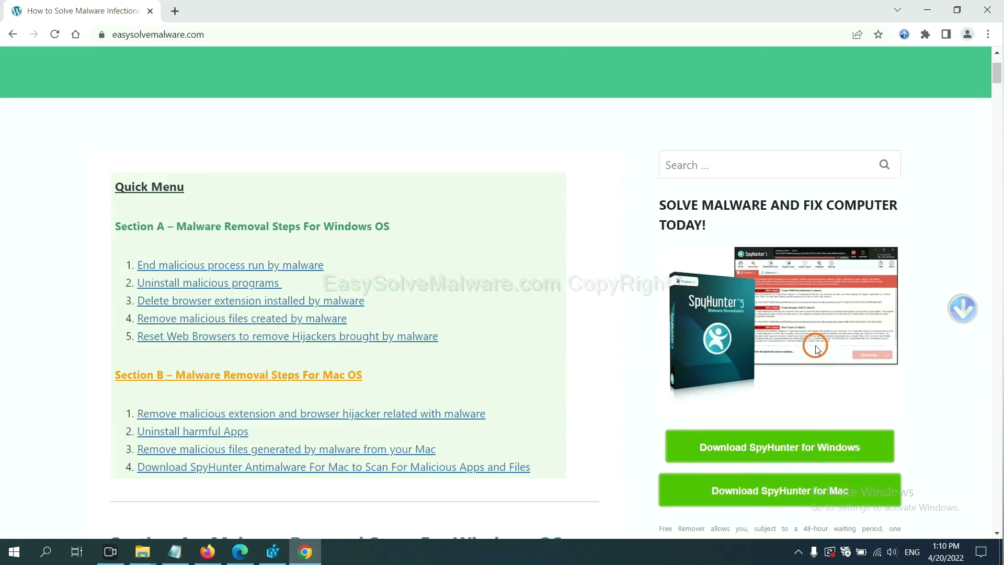
scroll(805, 335, down, 1)
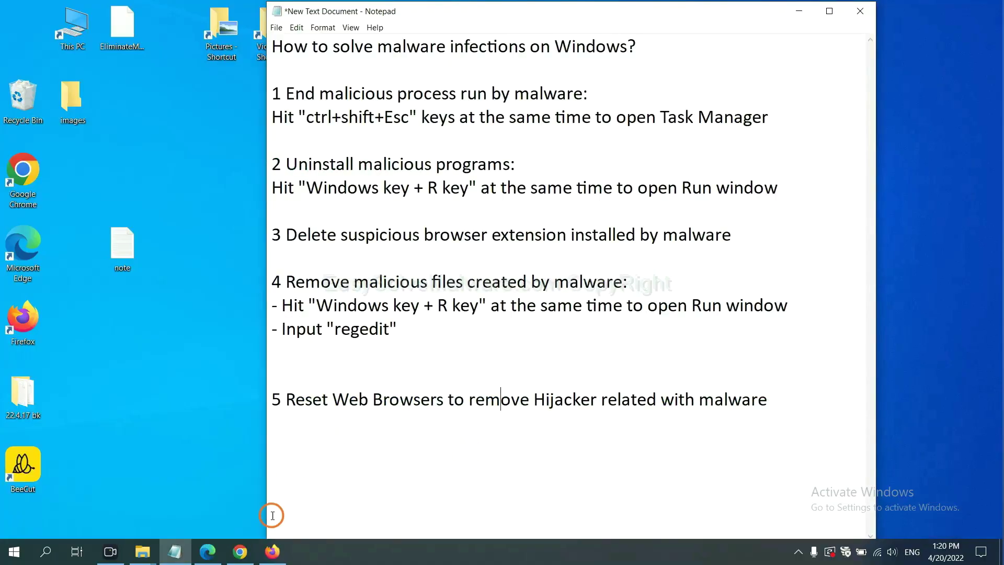
Step: Search Chrome settings for 'reset' and choose 'Restore settings to their original defaults'
click(238, 553)
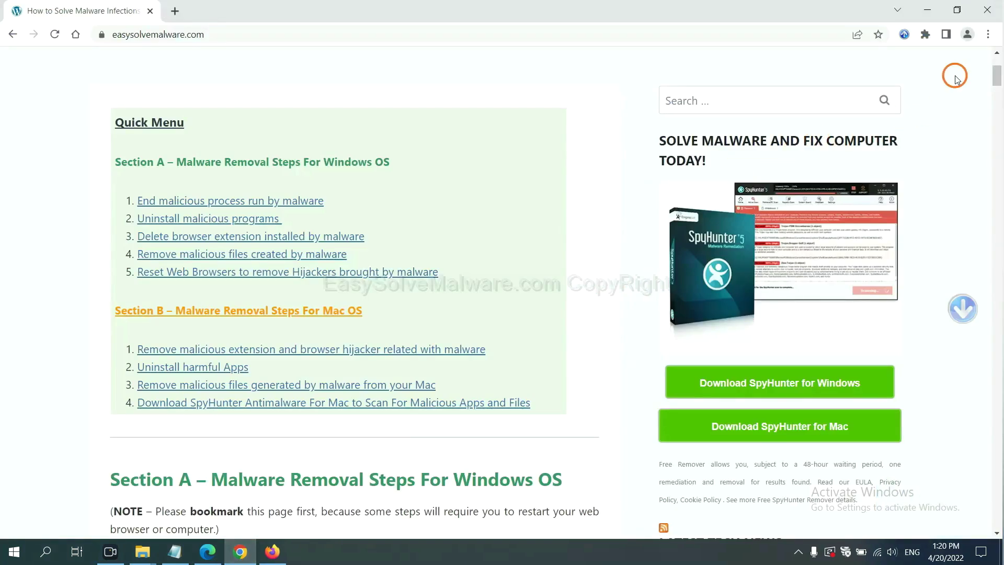
click(988, 35)
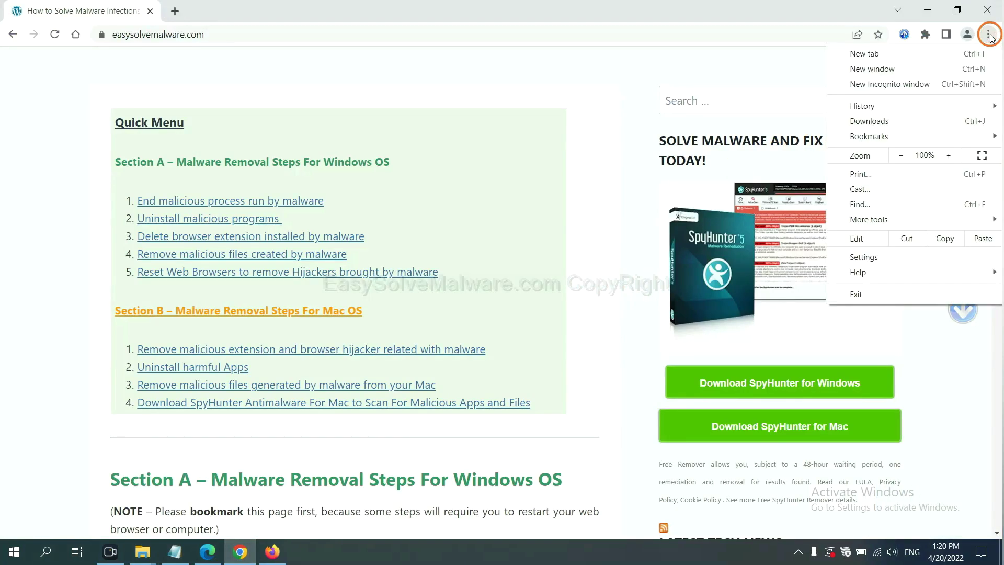
click(877, 252)
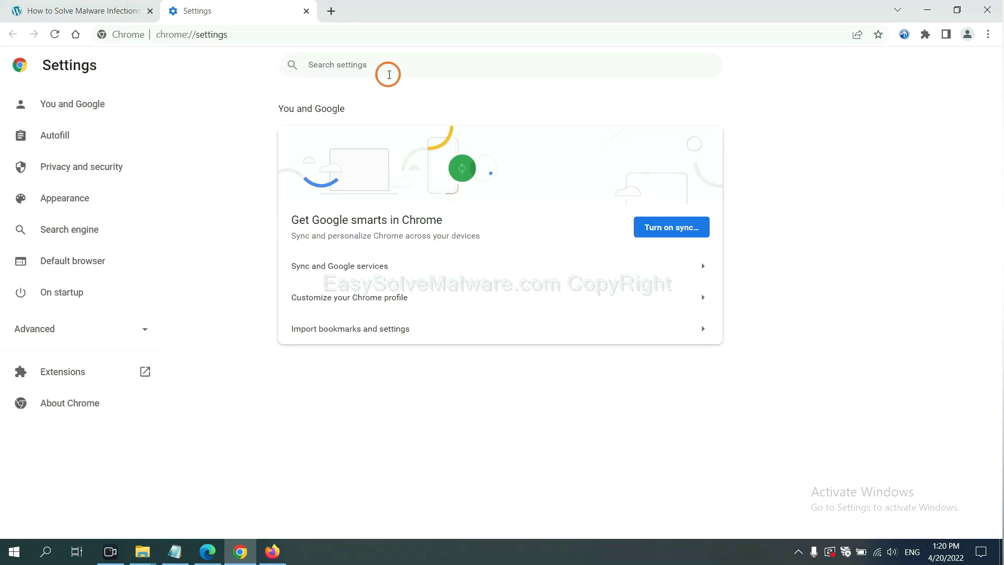
text(rese)
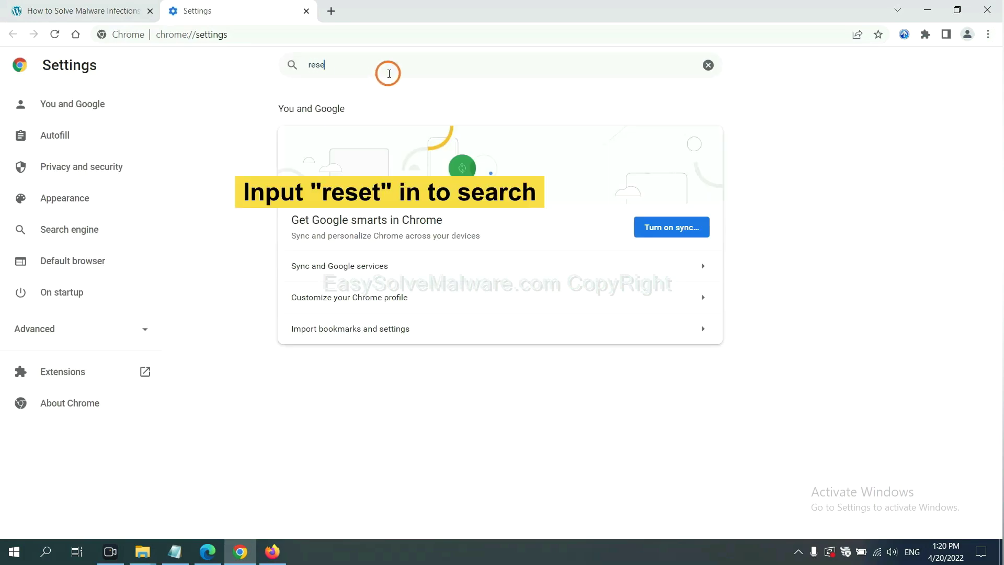
text(t)
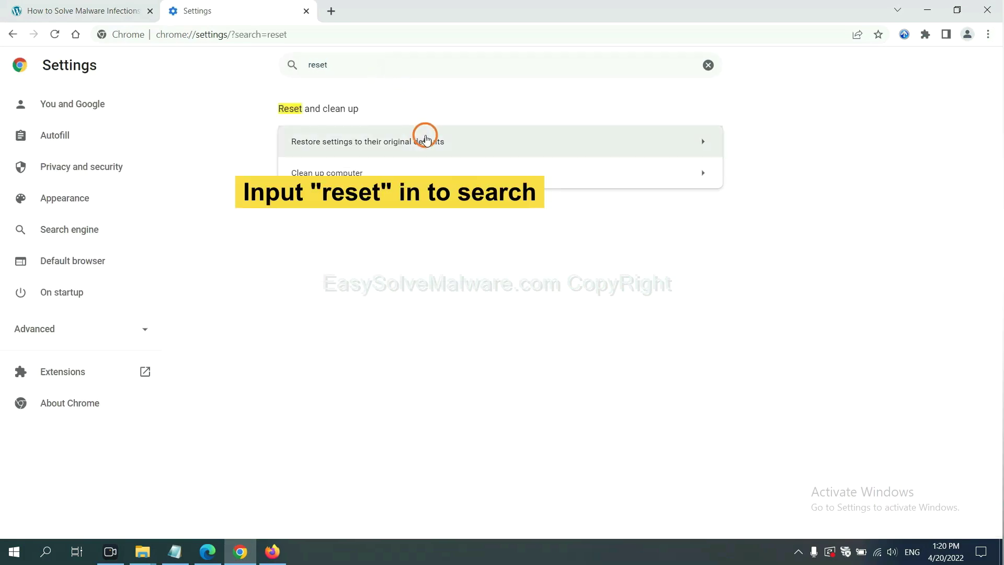
click(430, 140)
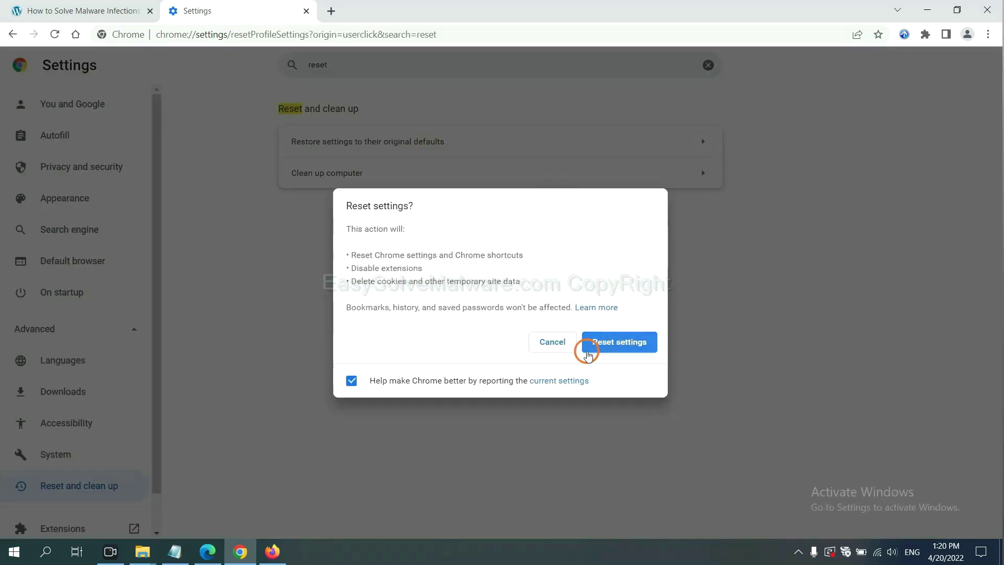
Step: Refresh Firefox to its default settings from the troubleshooting information page
click(272, 550)
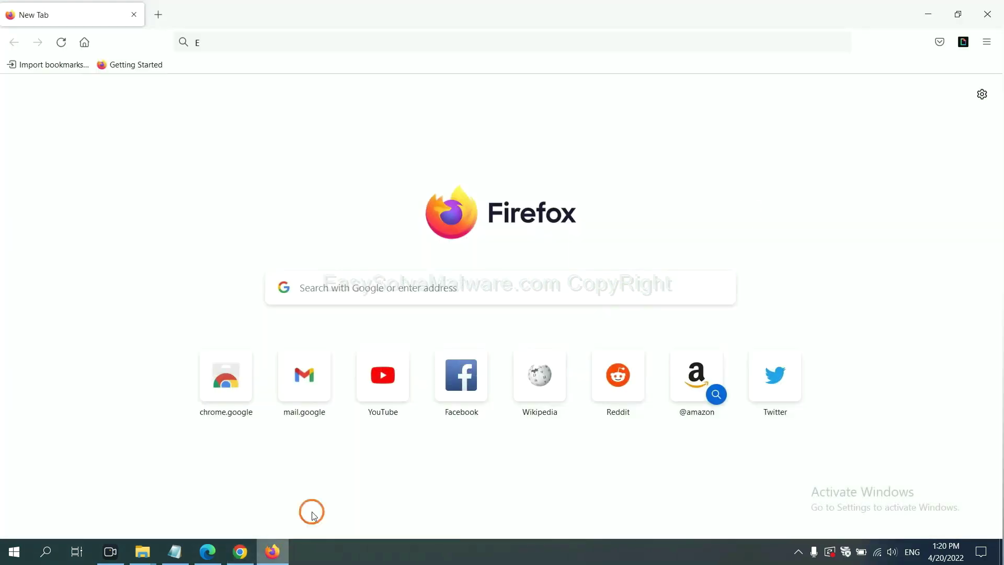
click(986, 43)
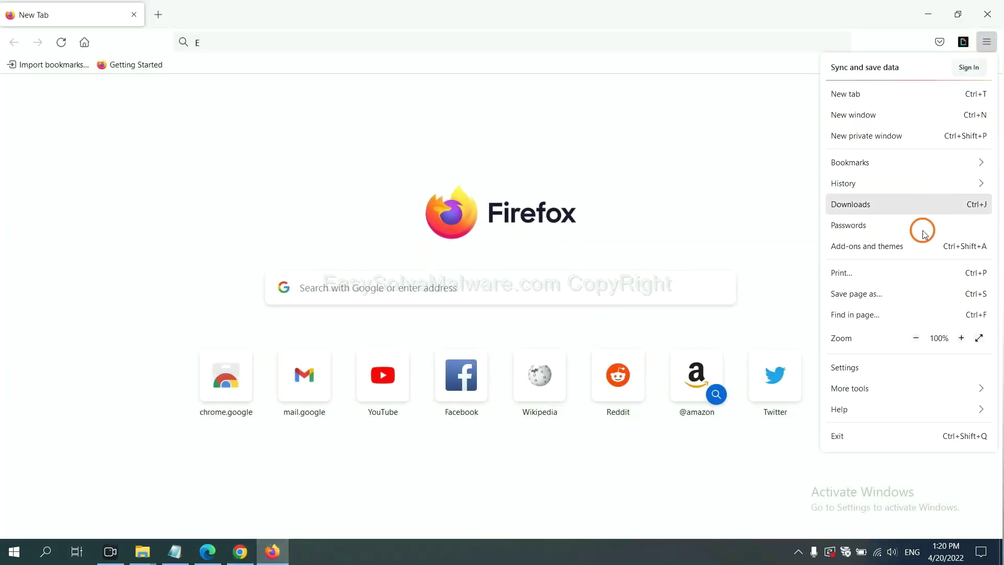
click(863, 409)
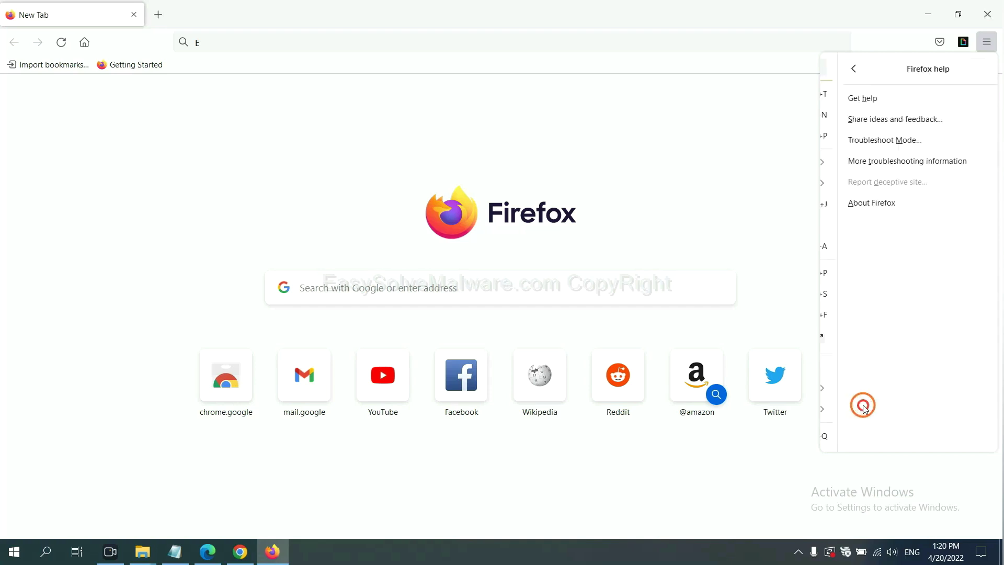
click(882, 162)
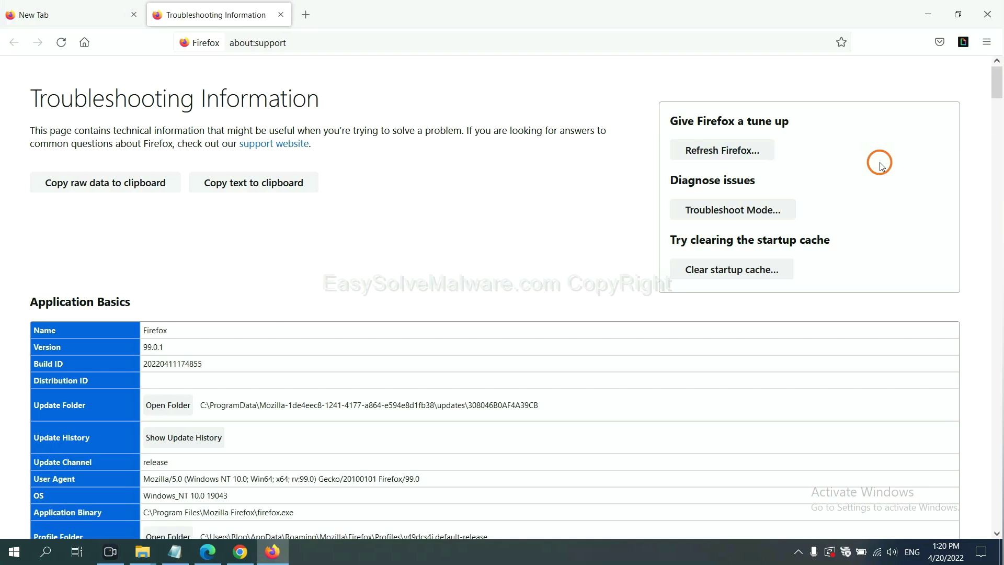
click(703, 153)
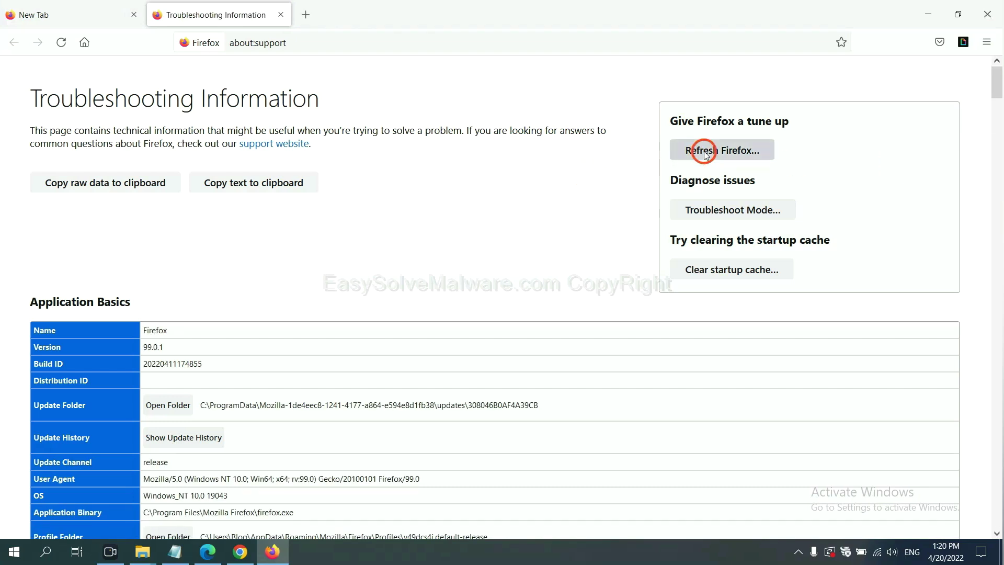
click(544, 157)
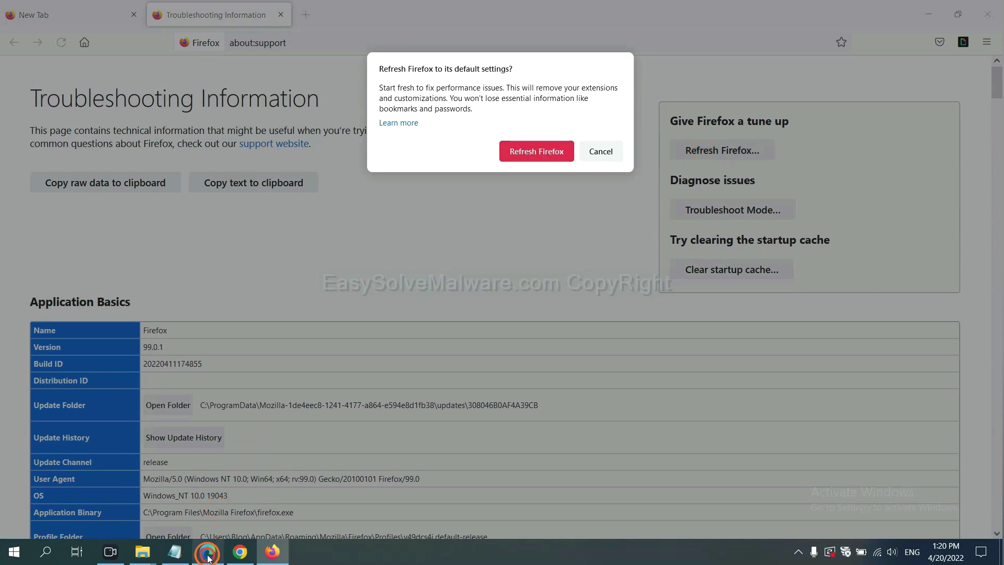
click(207, 552)
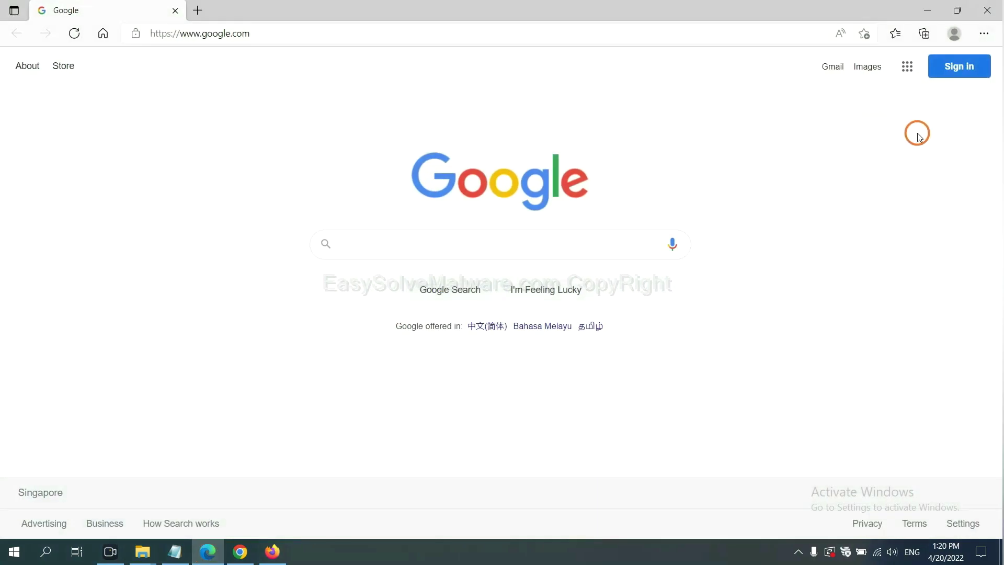
Step: Search Edge settings for 'reset' and choose 'Restore settings to their default values'
click(984, 34)
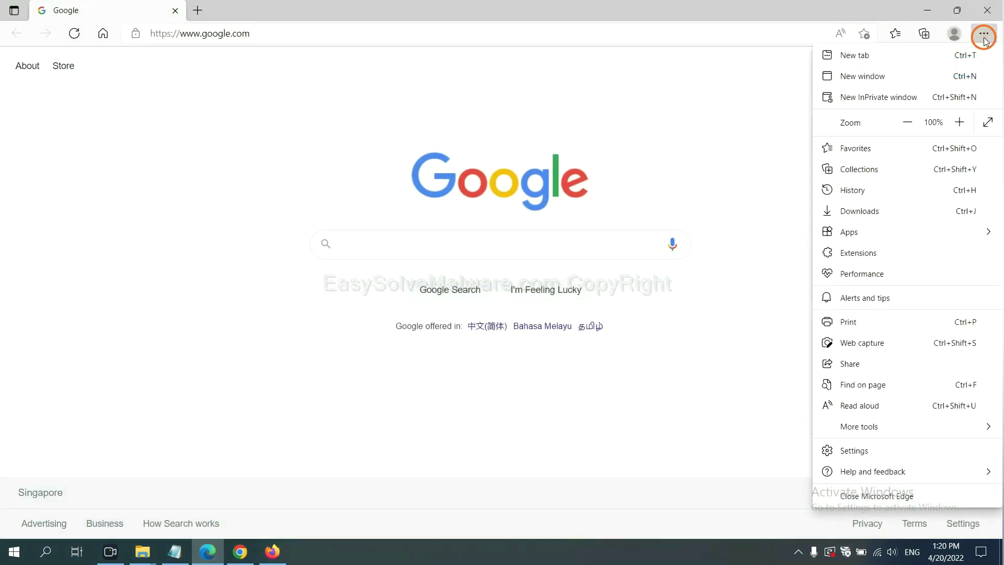
click(858, 450)
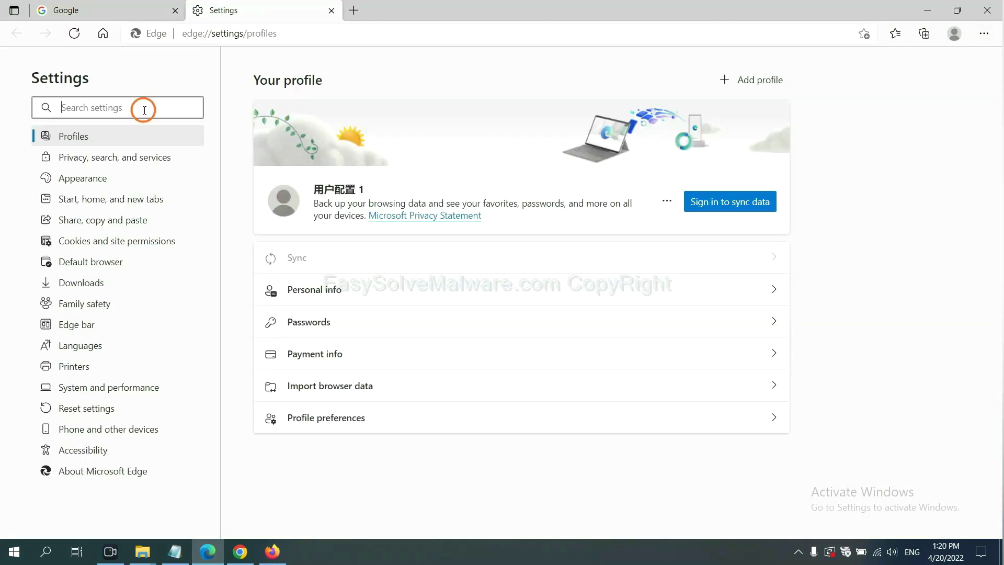
text(re)
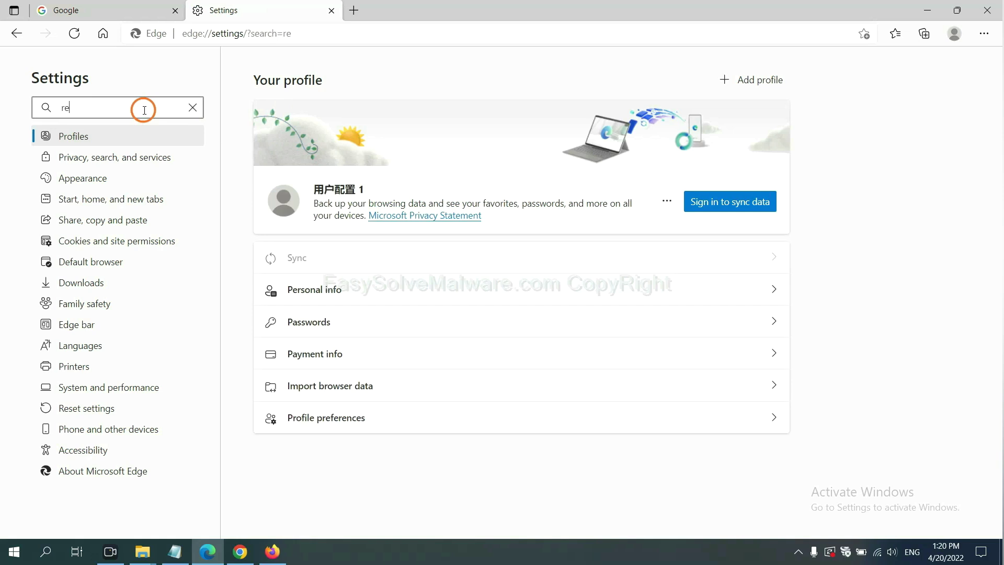
text(set)
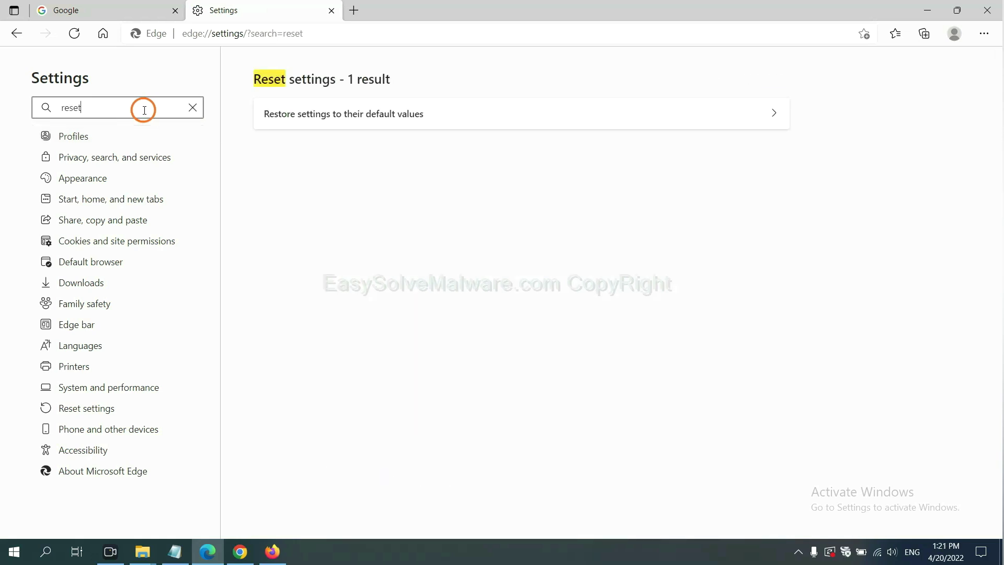
click(350, 109)
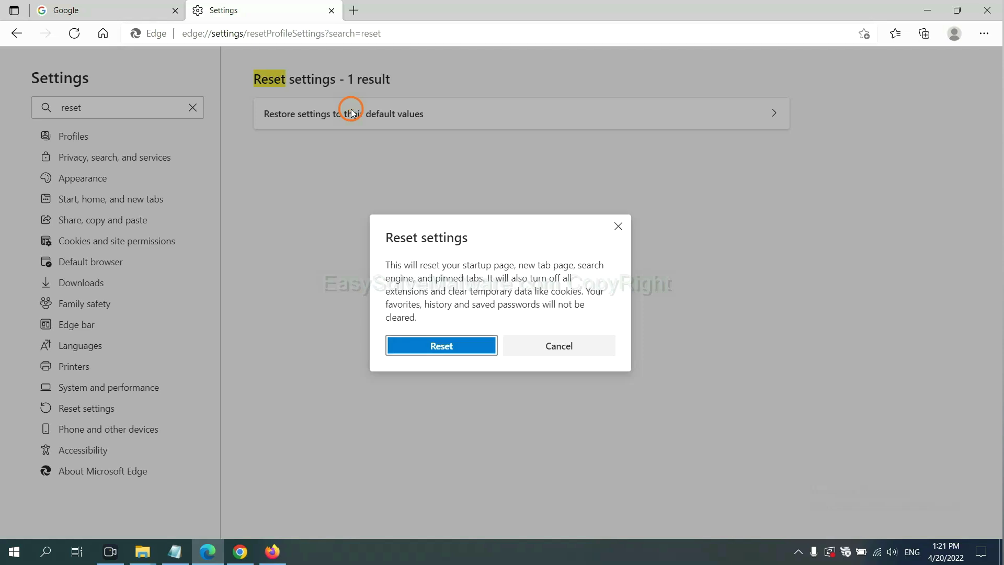